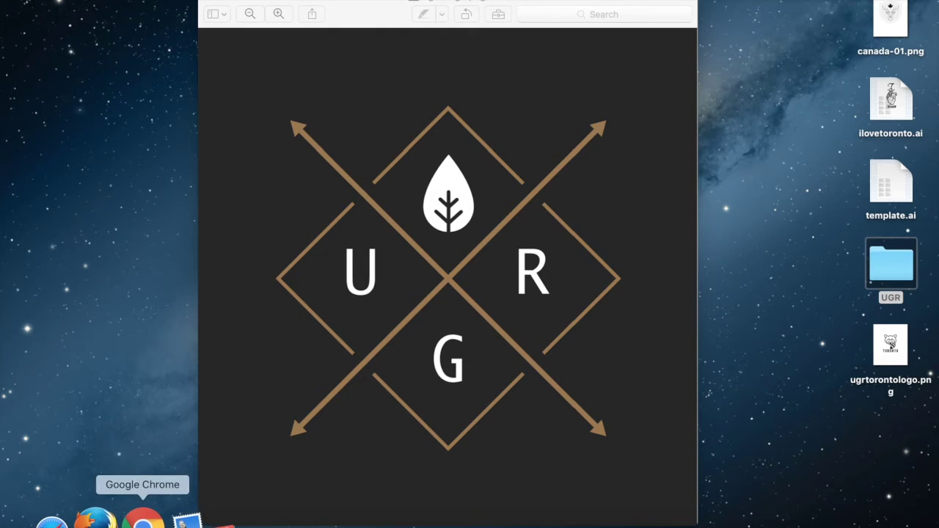
Return to Creative Market in the browser and scroll through the current icons results
left_click(136, 518)
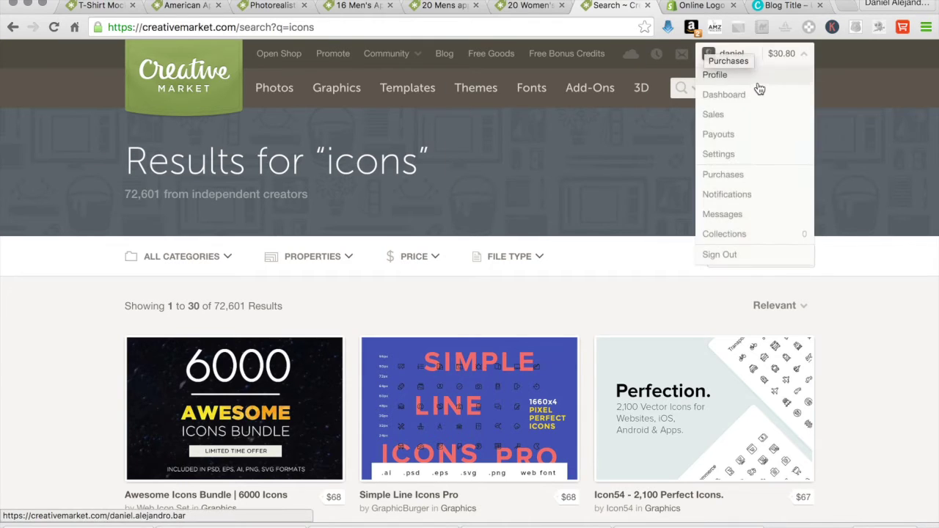
left_click(762, 93)
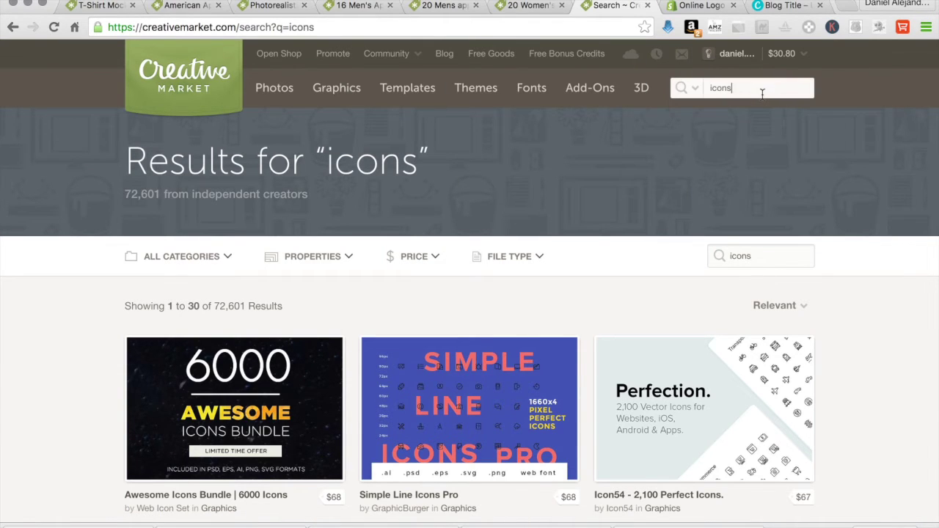
key("Return")
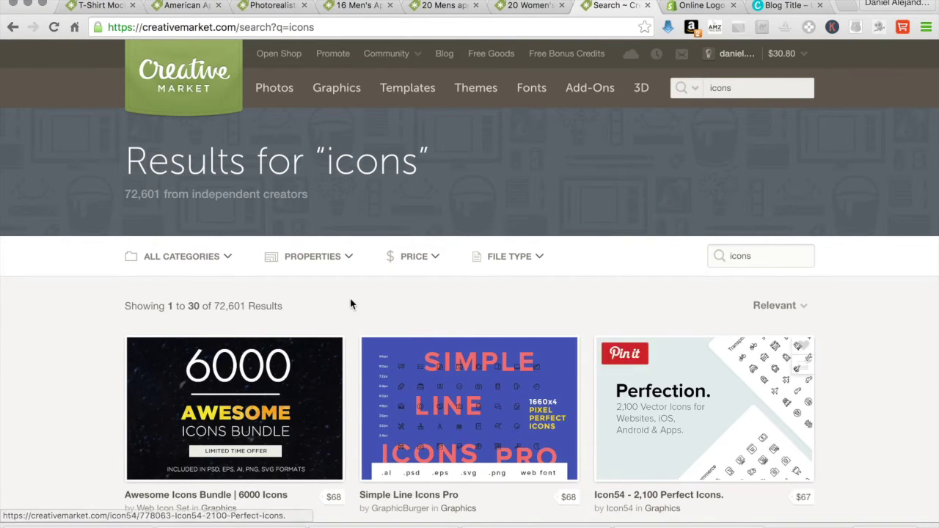
scroll(334, 339, "down", 10)
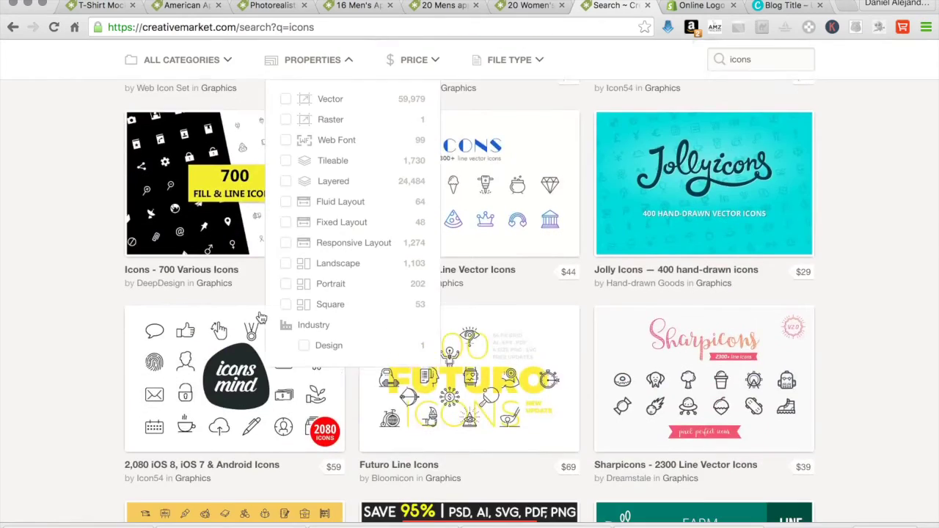
scroll(625, 421, "down", 1)
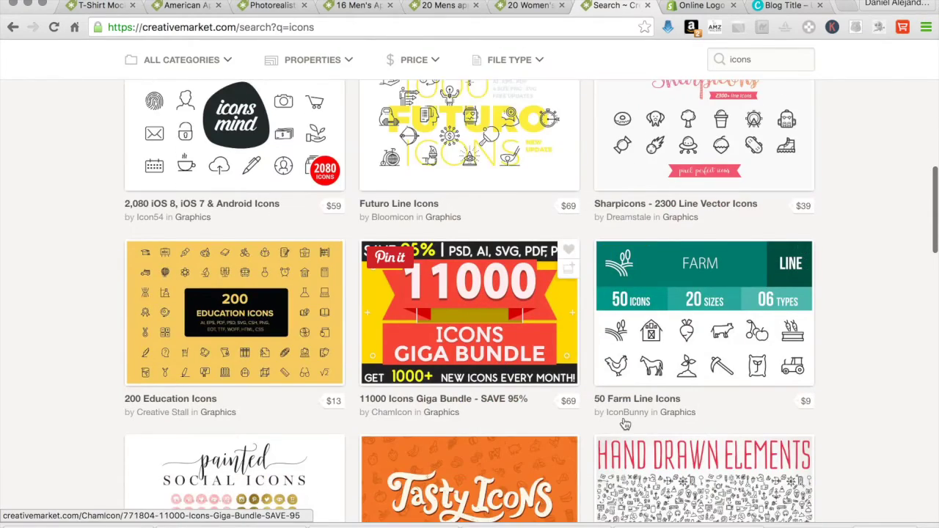
scroll(625, 424, "down", 7)
scroll(480, 297, "up", 1)
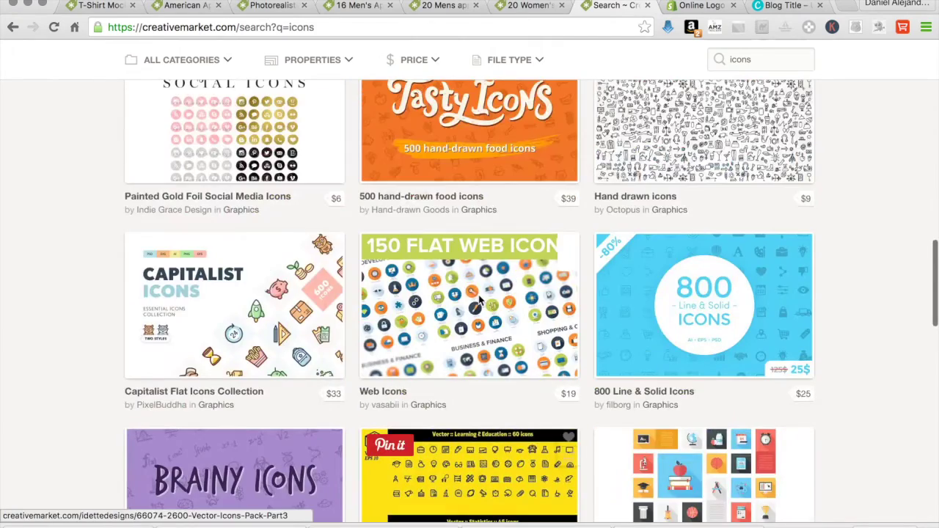
scroll(480, 297, "up", 15)
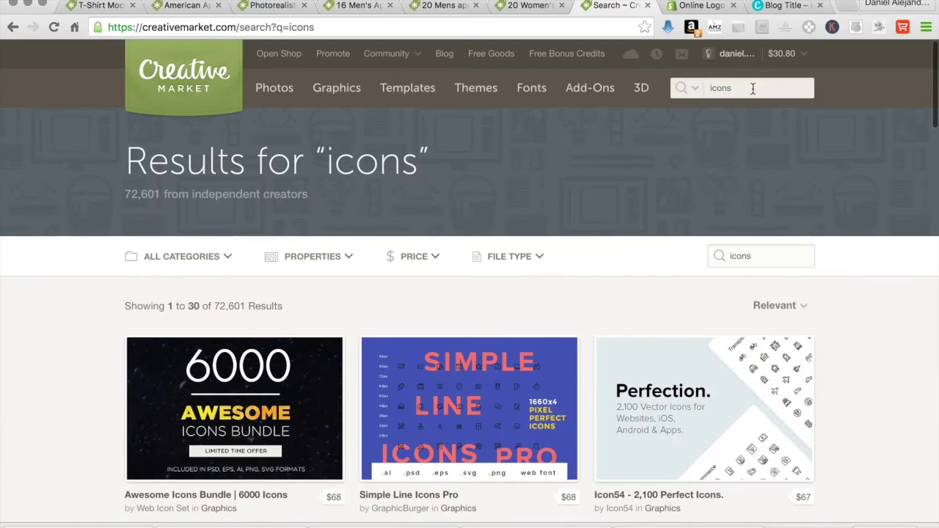
Replace the 'icons' query with 'logos' and search across all categories
left_click(683, 88)
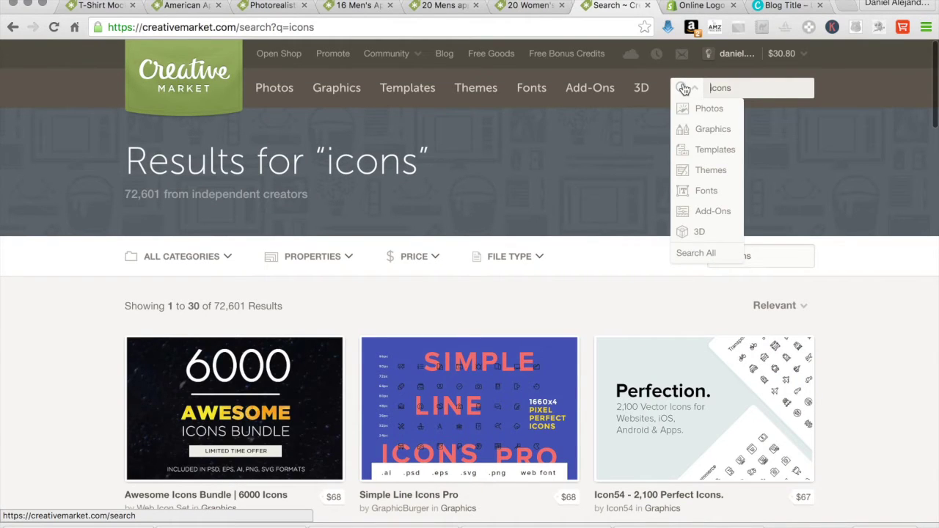
left_click(684, 88)
key("BackSpace")
key("BackSpace")
key("BackSpace")
key("BackSpace")
key("BackSpace")
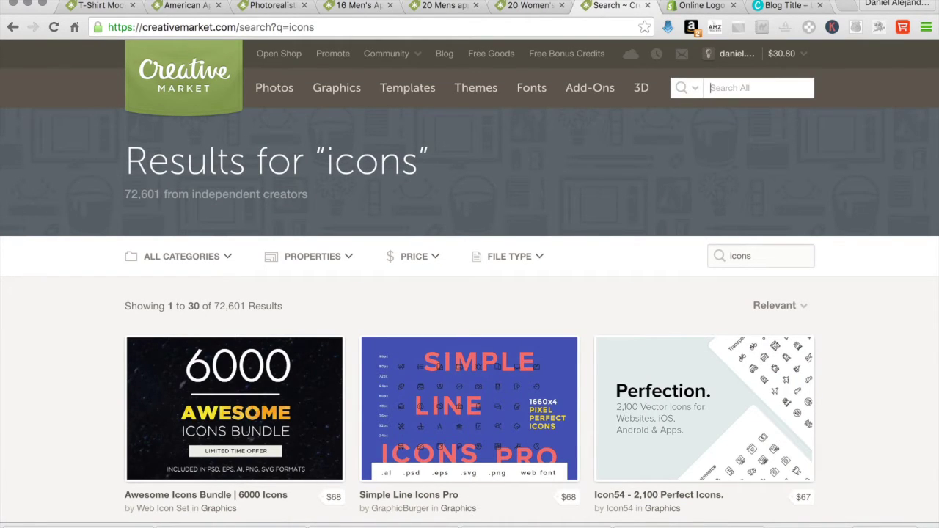
type("logos")
key("Return")
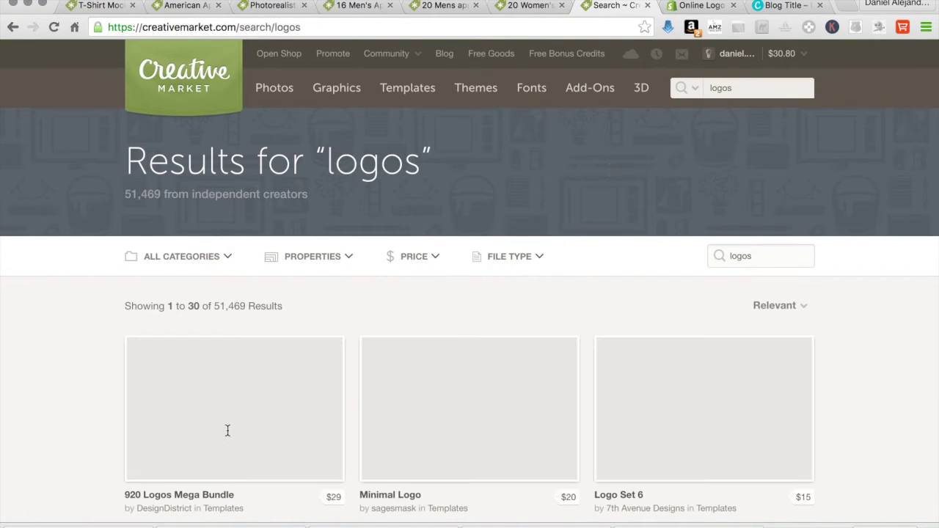
Scroll down through the 'logos' search results on Creative Market
scroll(227, 431, "down", 2)
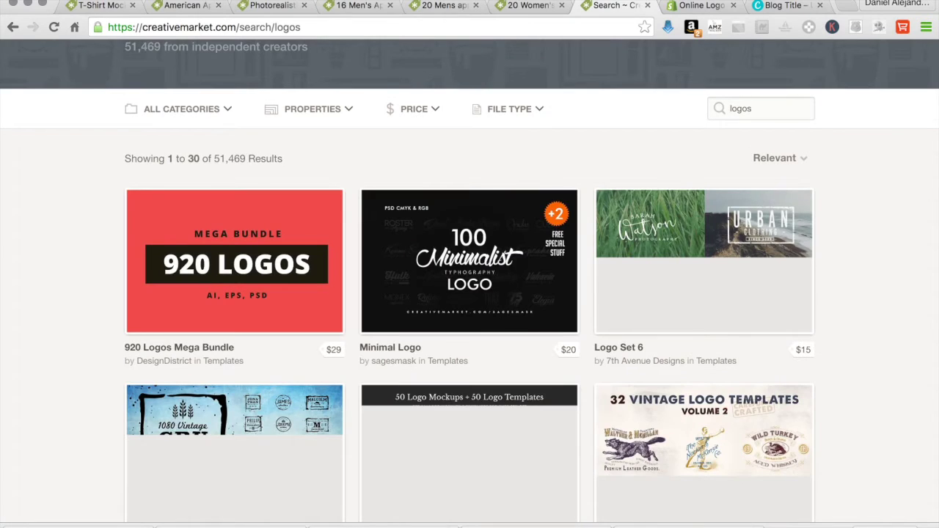
scroll(268, 435, "down", 2)
scroll(268, 436, "down", 1)
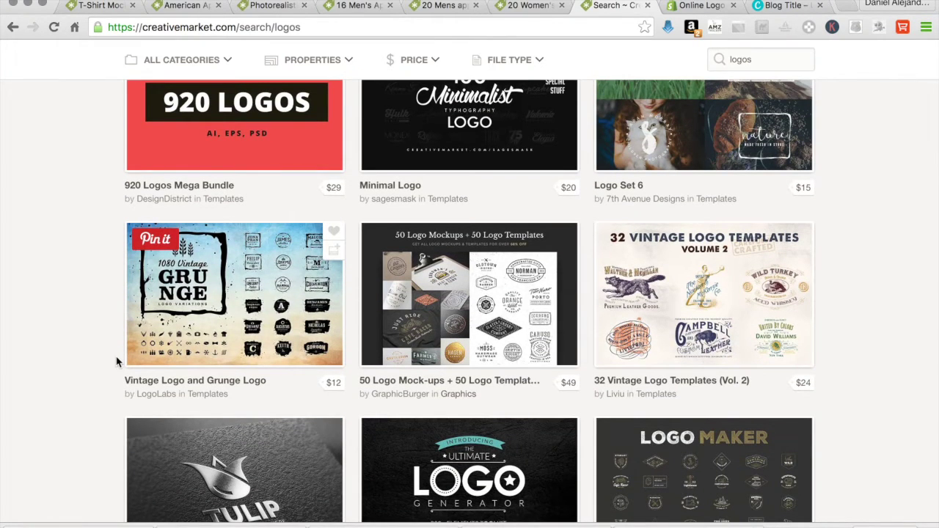
scroll(374, 351, "down", 2)
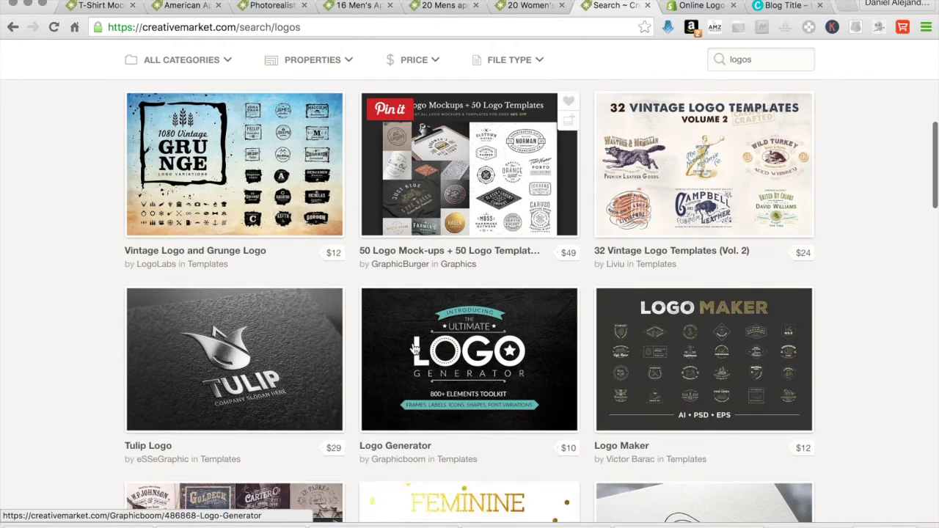
scroll(413, 350, "down", 5)
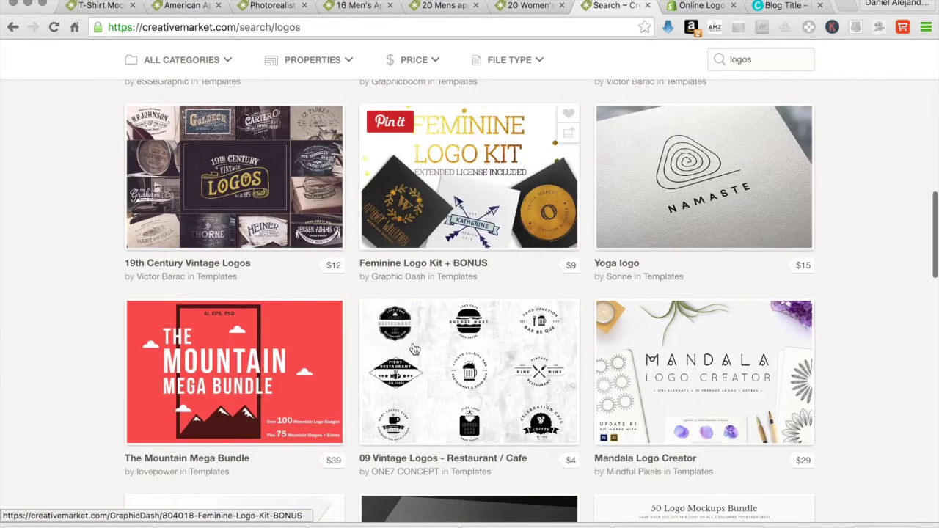
scroll(415, 350, "down", 1)
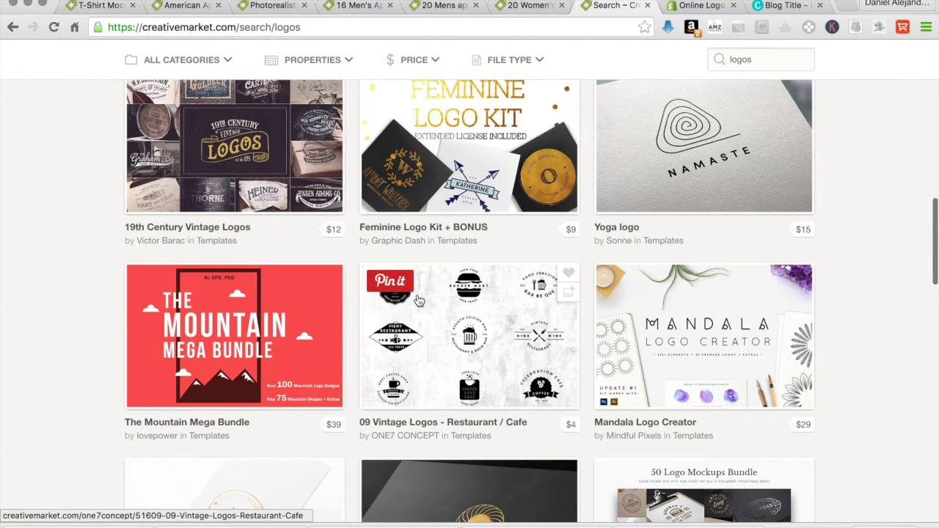
scroll(418, 300, "down", 1)
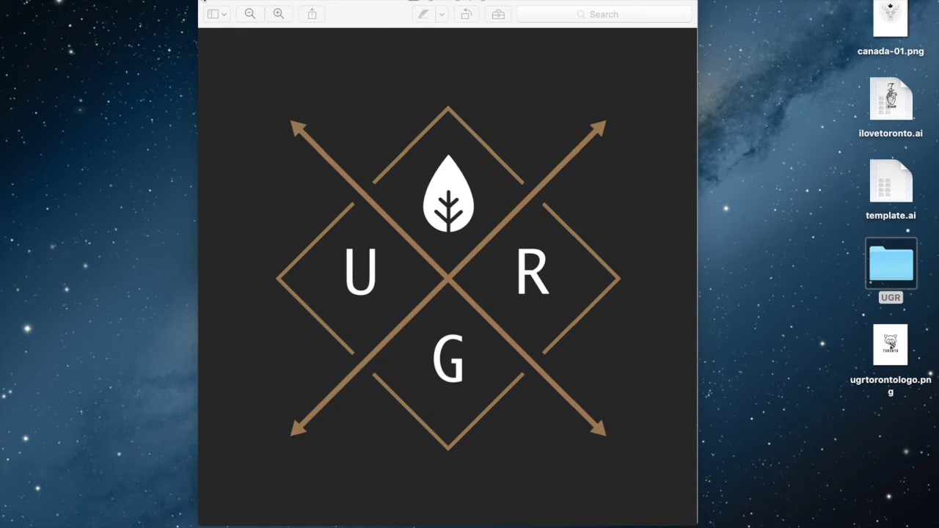
Close the UGR logo, then view ugrtorontologo.png in a moved-left window and close it
key("super+w")
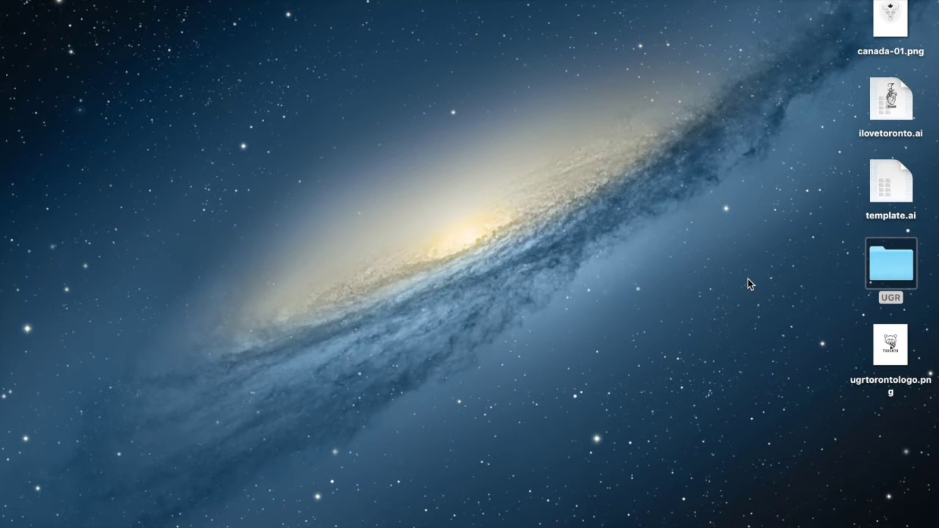
key("Down")
key("super+o")
left_click_drag(632, 2, 398, 13)
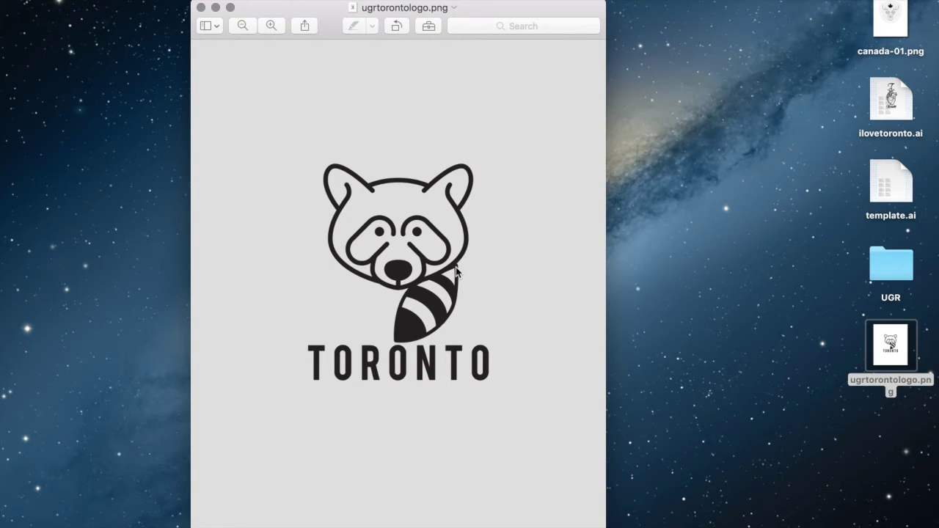
left_click(201, 7)
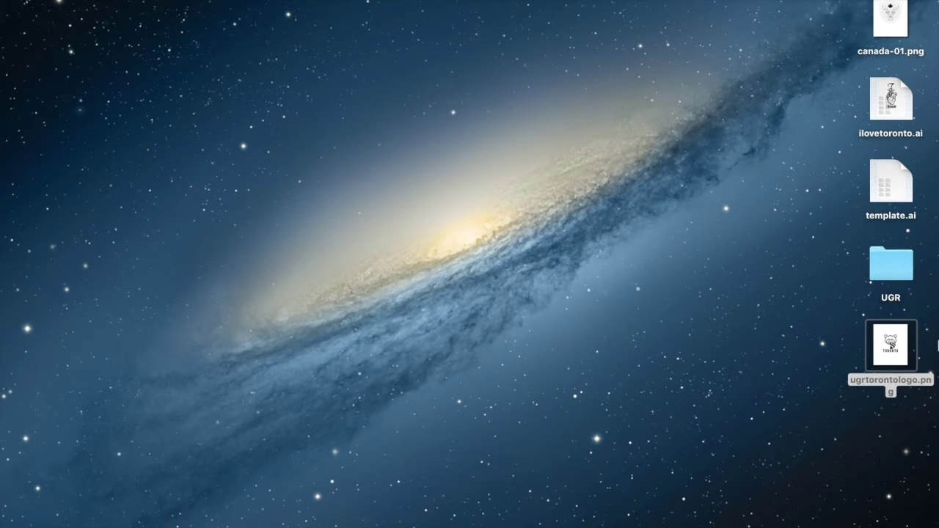
View canada-01.png in a centred window, close it, and return to the browser
double_click(890, 18)
left_click_drag(138, 2, 361, 0)
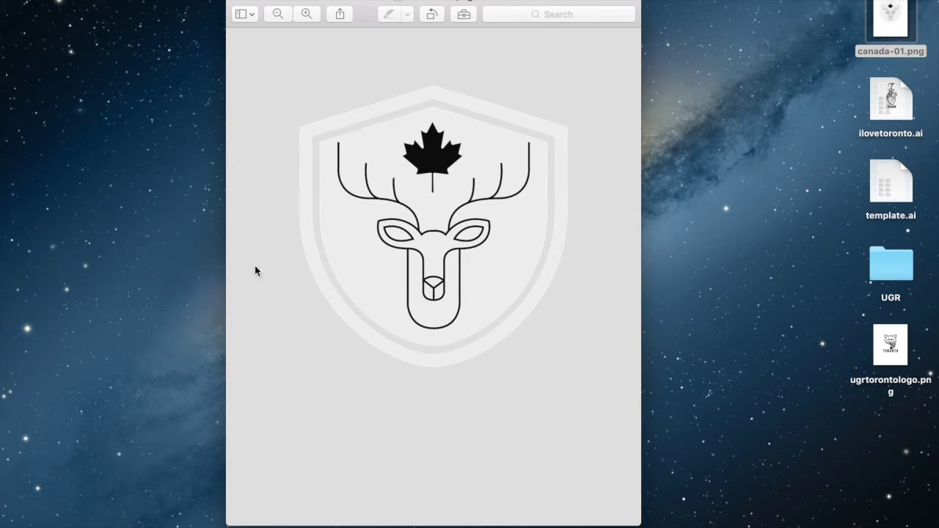
left_click(235, 3)
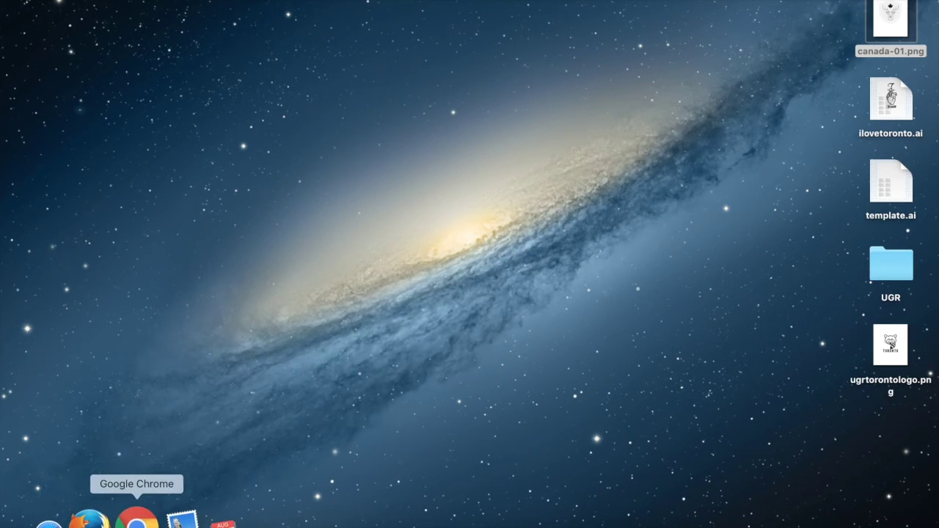
left_click(142, 519)
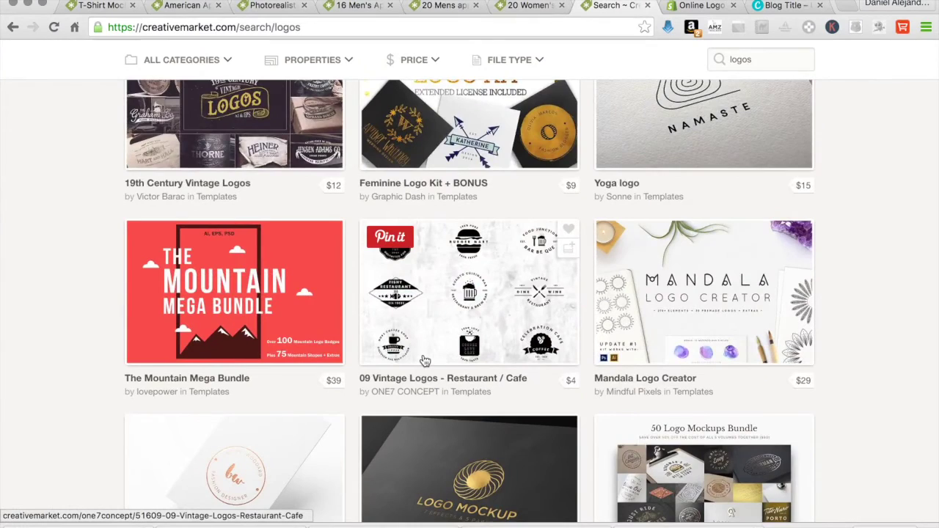
Browse the logo results again, then switch to the Shopify Online Logo Maker tab
scroll(424, 361, "down", 4)
scroll(424, 361, "down", 2)
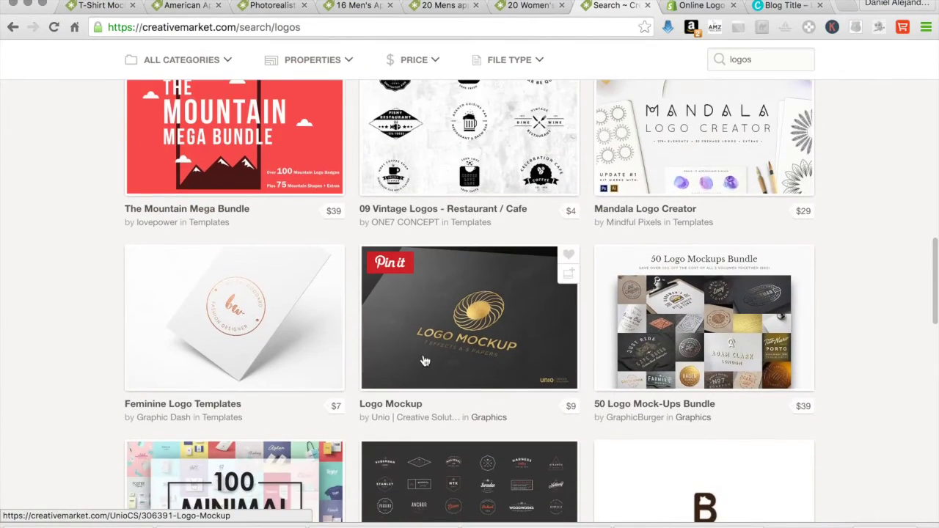
scroll(424, 361, "up", 10)
scroll(424, 361, "down", 4)
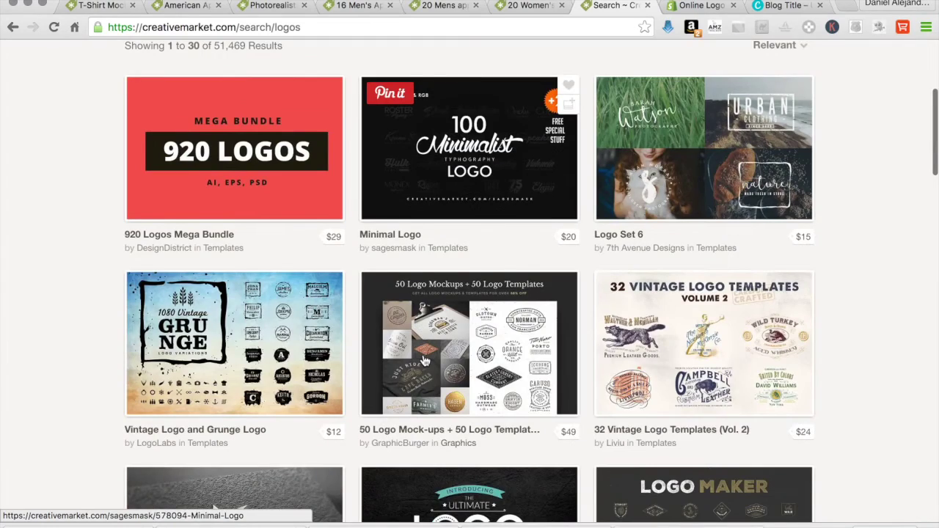
scroll(424, 361, "down", 5)
scroll(424, 361, "down", 4)
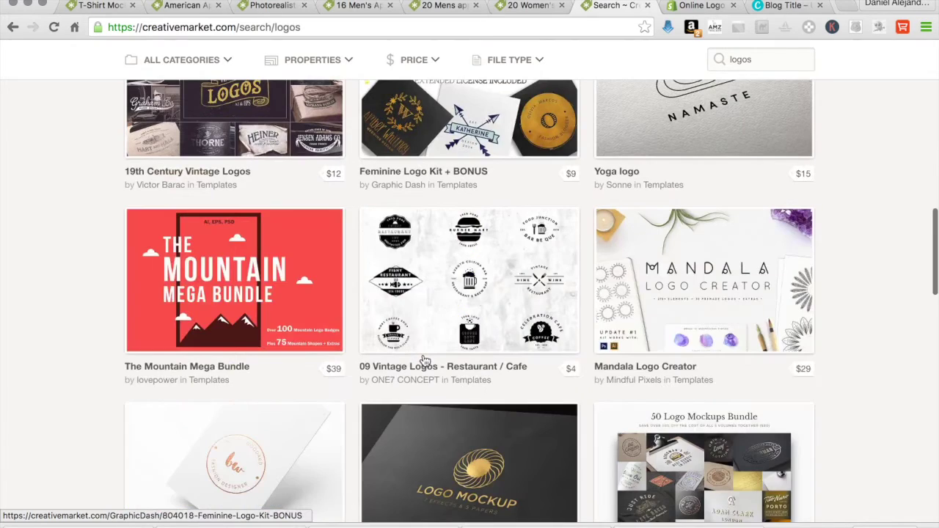
scroll(424, 359, "down", 8)
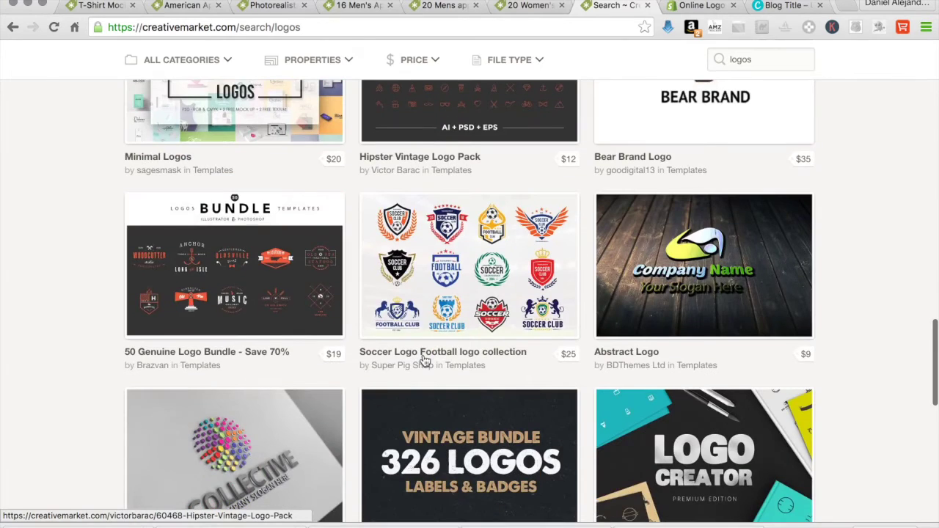
scroll(424, 360, "up", 8)
left_click(701, 5)
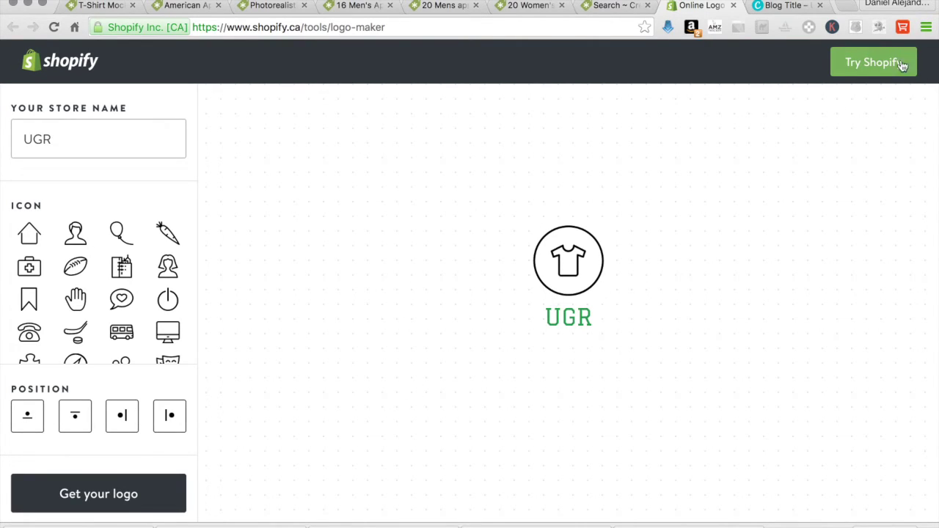
Try a few icons, settle on the compass icon, and set Frame to None
scroll(510, 369, "down", 5)
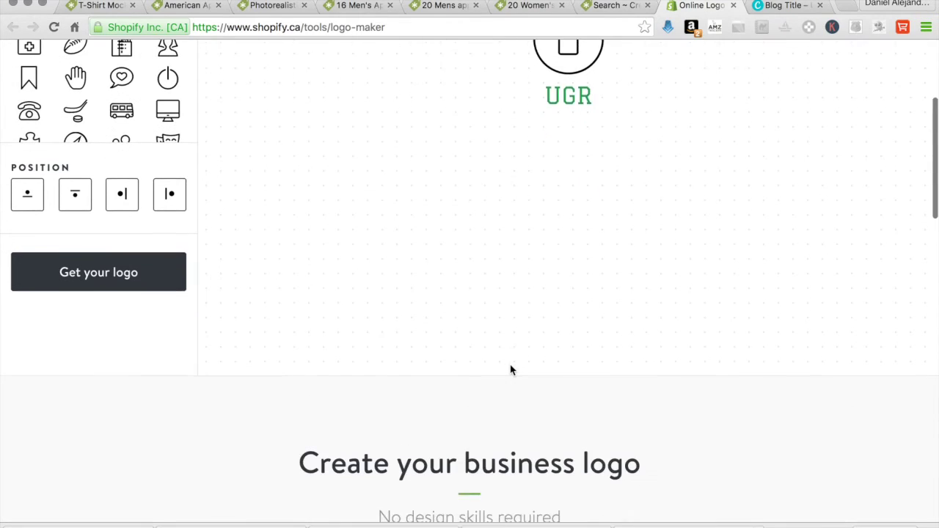
scroll(509, 369, "up", 4)
scroll(578, 231, "up", 1)
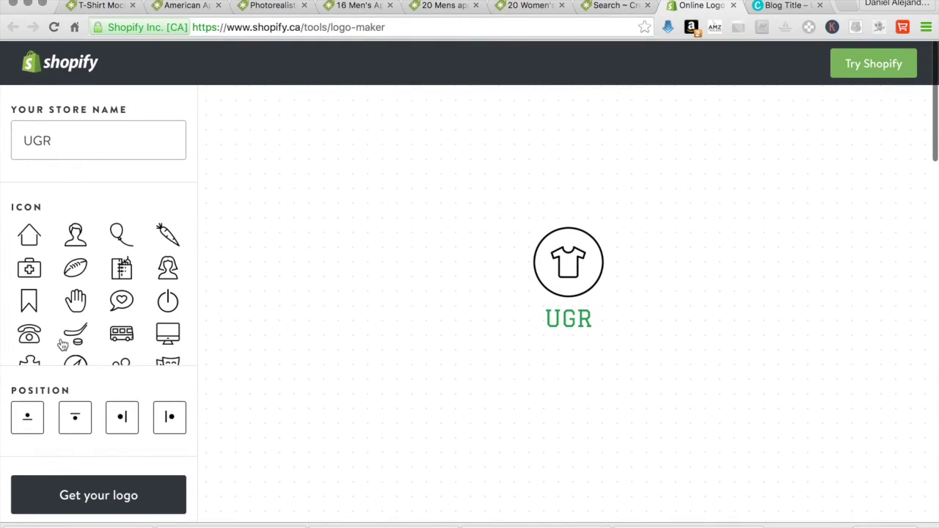
left_click(118, 299)
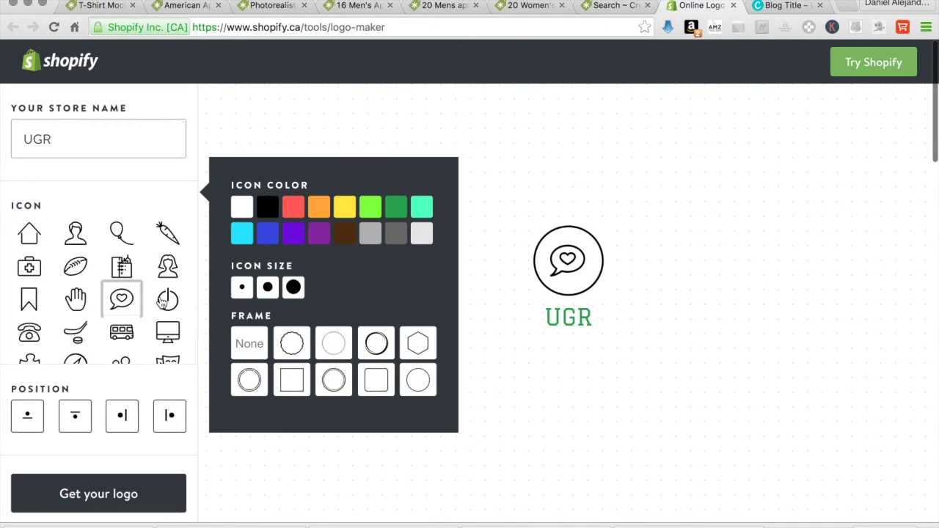
left_click(114, 336)
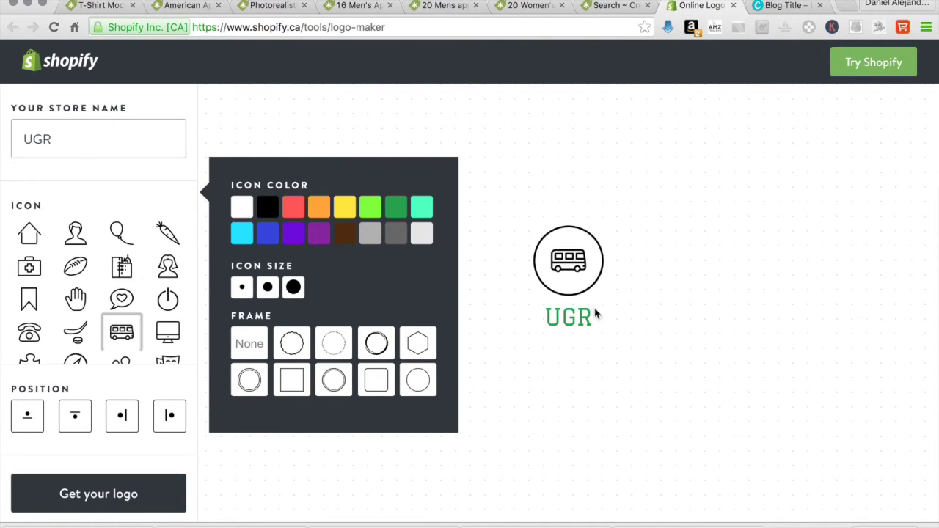
scroll(129, 316, "down", 1)
scroll(128, 317, "down", 3)
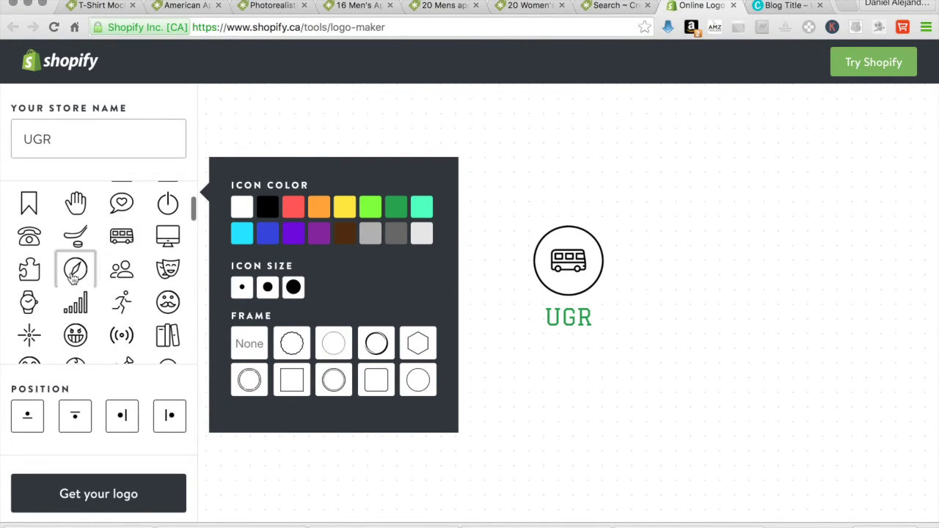
left_click(74, 273)
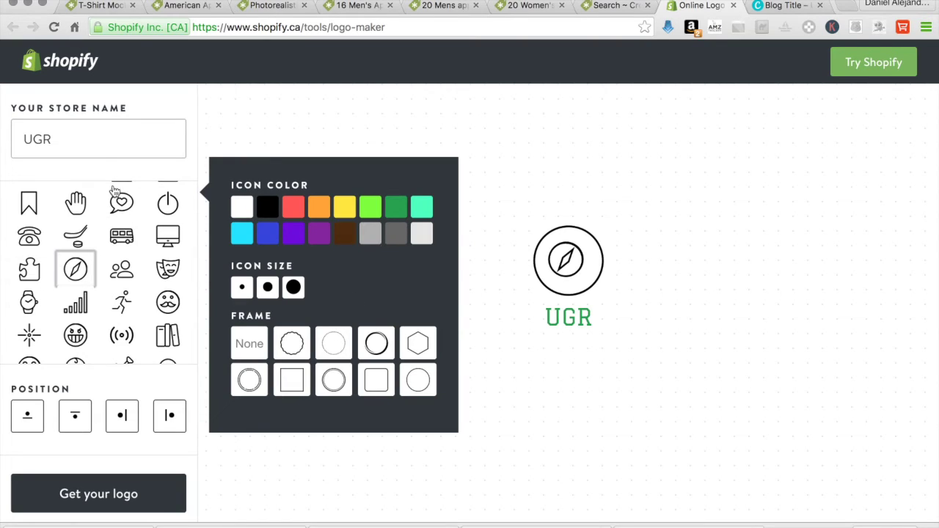
left_click(245, 347)
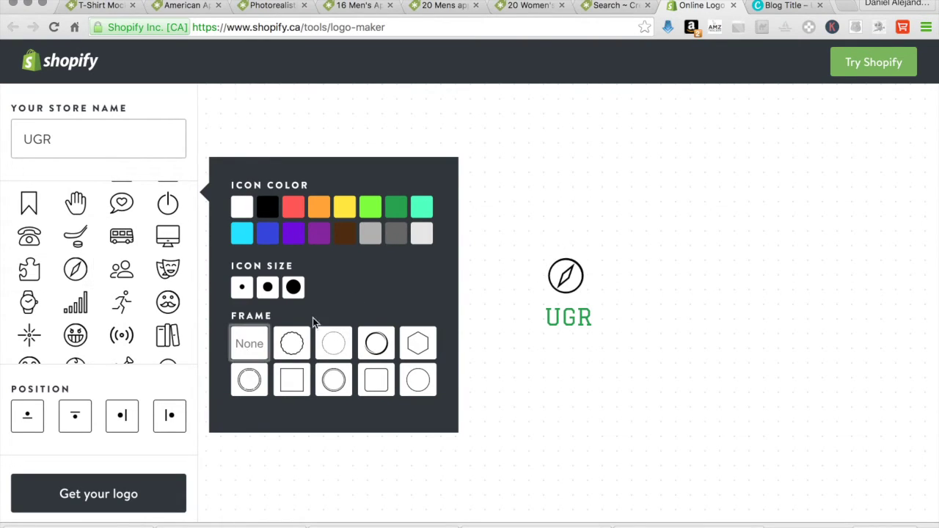
Set the UGR store-name lettering to black, then close the logo maker
left_click(72, 145)
left_click(422, 184)
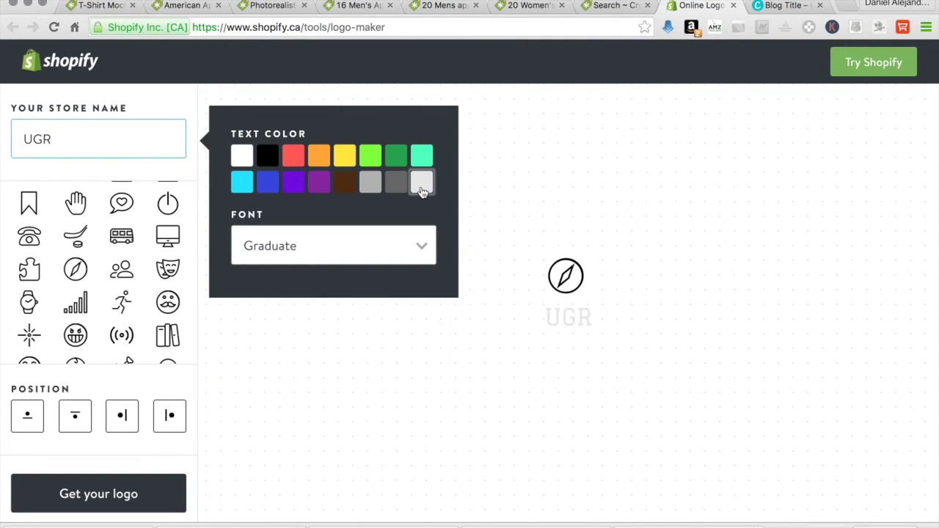
left_click(396, 189)
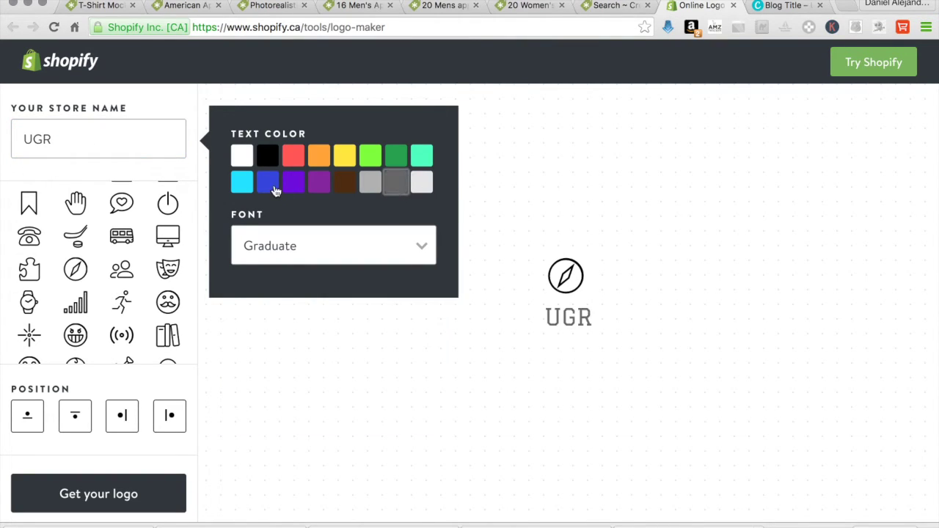
left_click(269, 158)
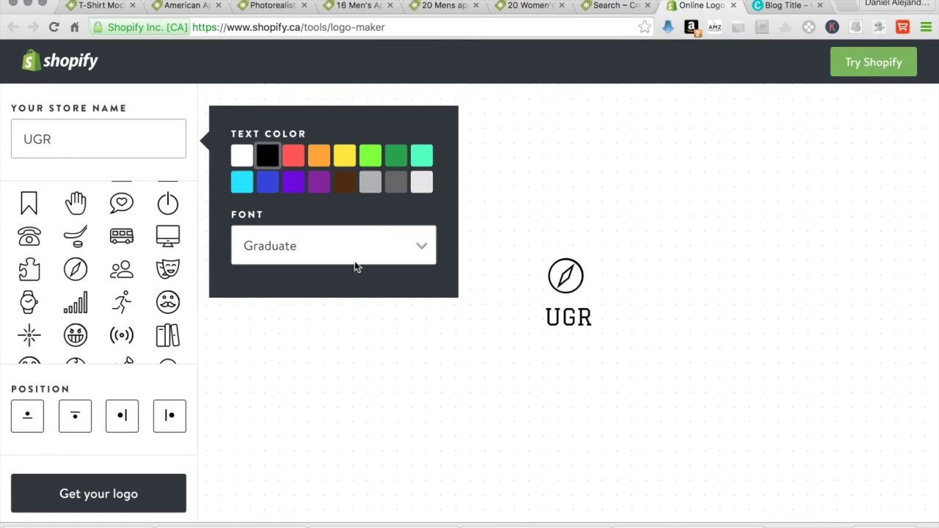
left_click(734, 6)
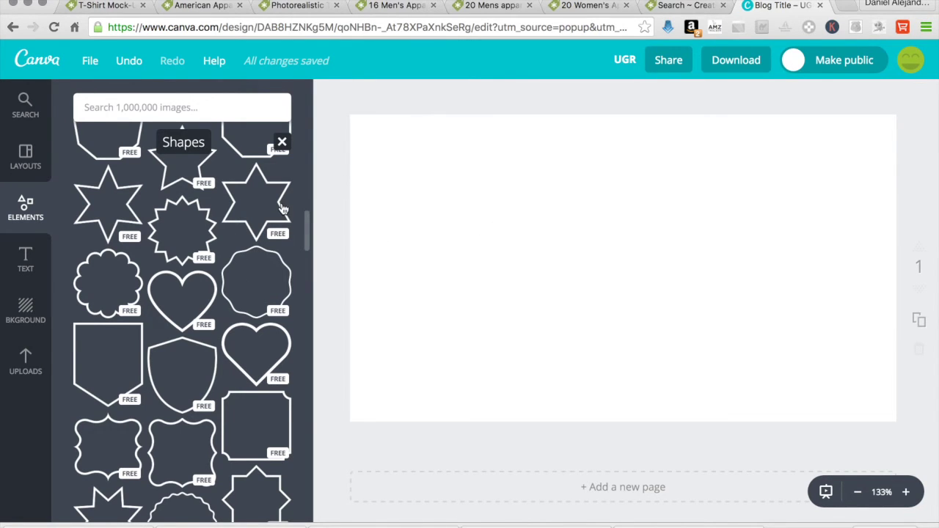
Drag the three-line 'TEXT HERE' ribbon badge from the Text panel onto the page centre
scroll(224, 242, "down", 10)
scroll(210, 277, "up", 15)
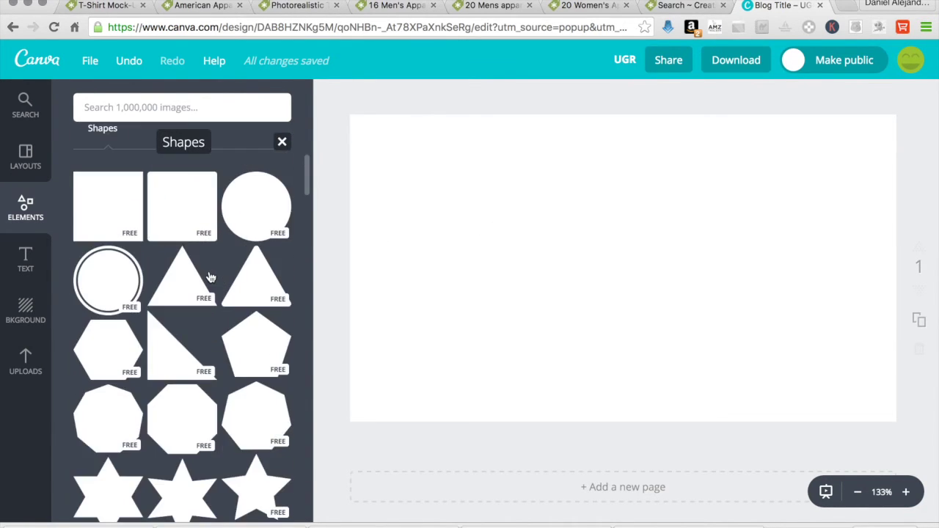
scroll(211, 278, "down", 10)
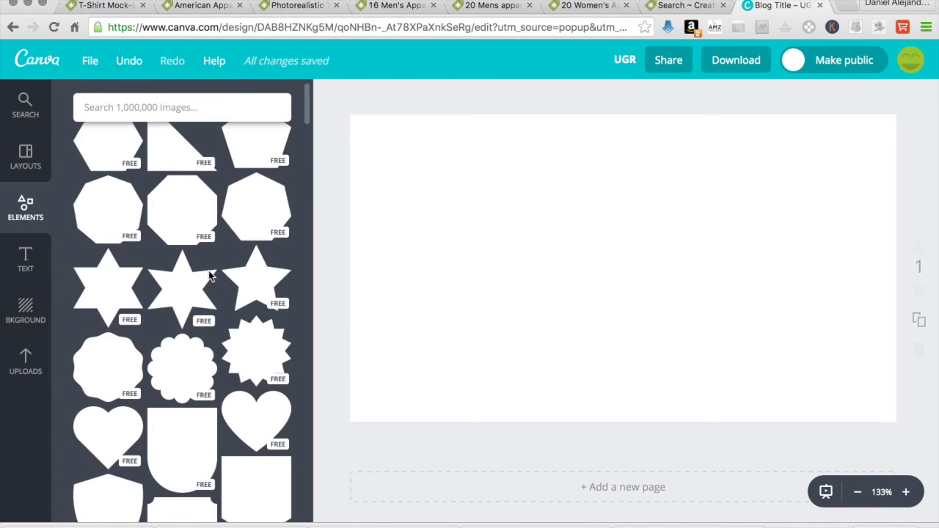
left_click(24, 263)
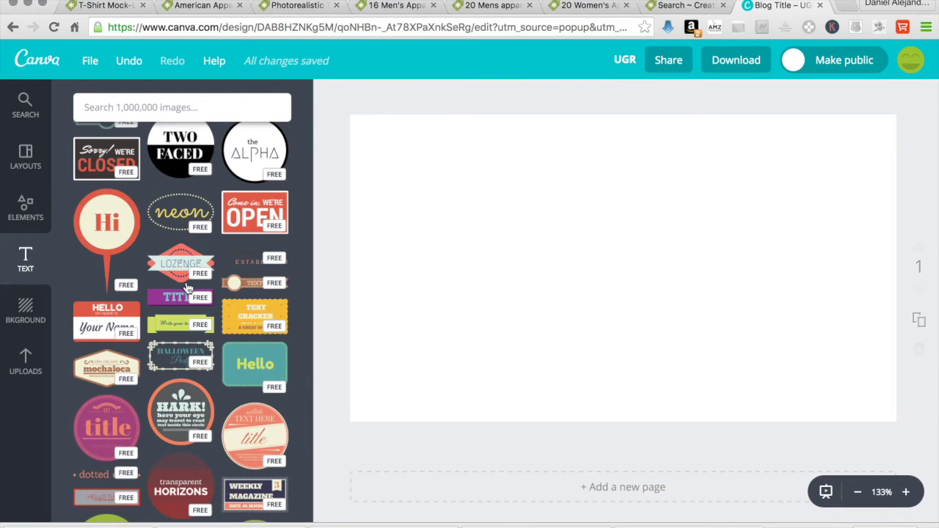
scroll(187, 288, "down", 5)
scroll(187, 289, "down", 3)
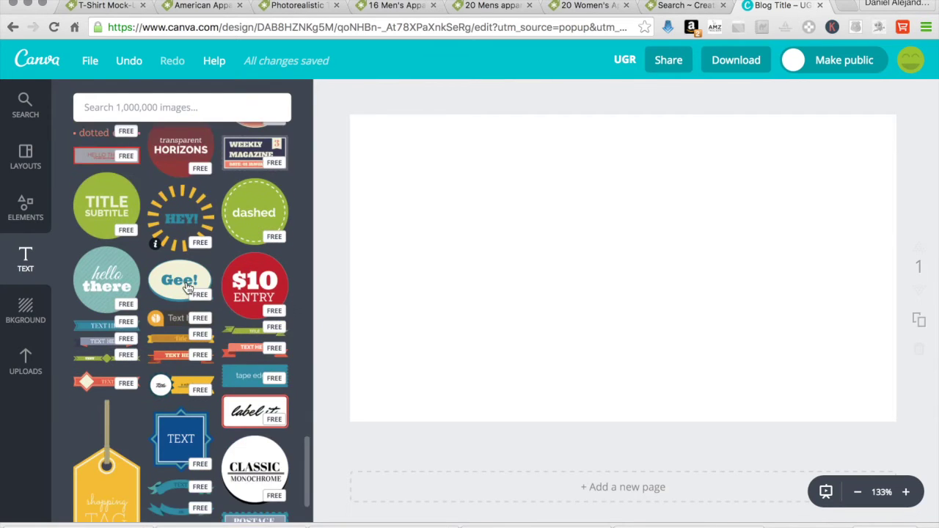
scroll(187, 286, "up", 4)
scroll(185, 286, "up", 14)
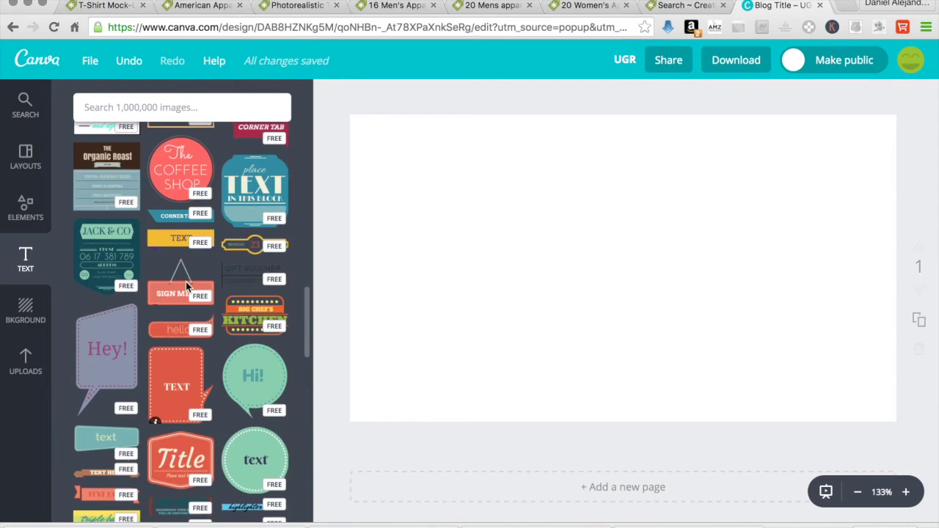
scroll(186, 286, "up", 4)
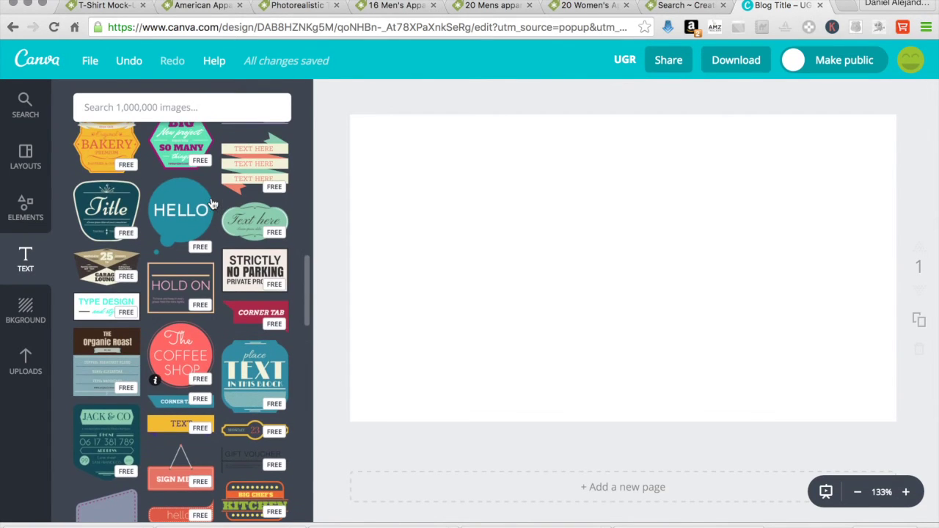
scroll(211, 205, "up", 3)
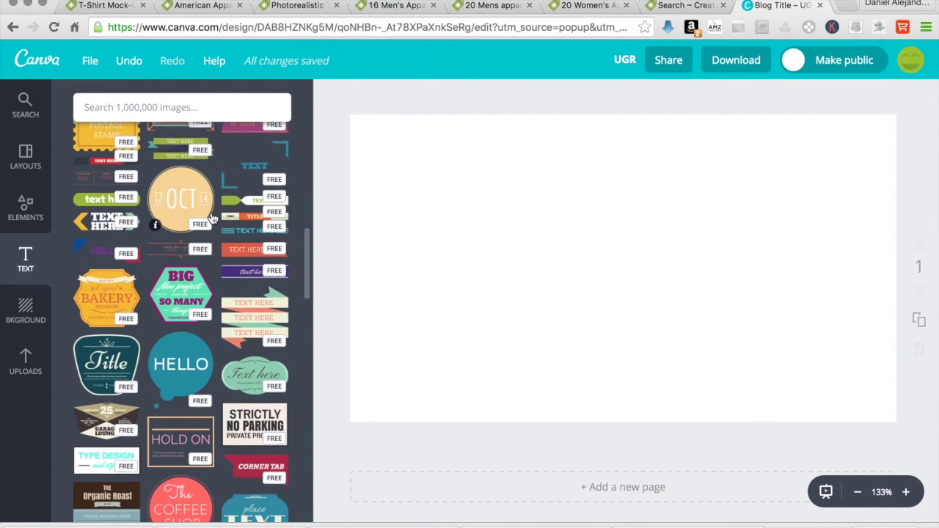
scroll(211, 219, "up", 2)
left_click_drag(457, 260, 541, 212)
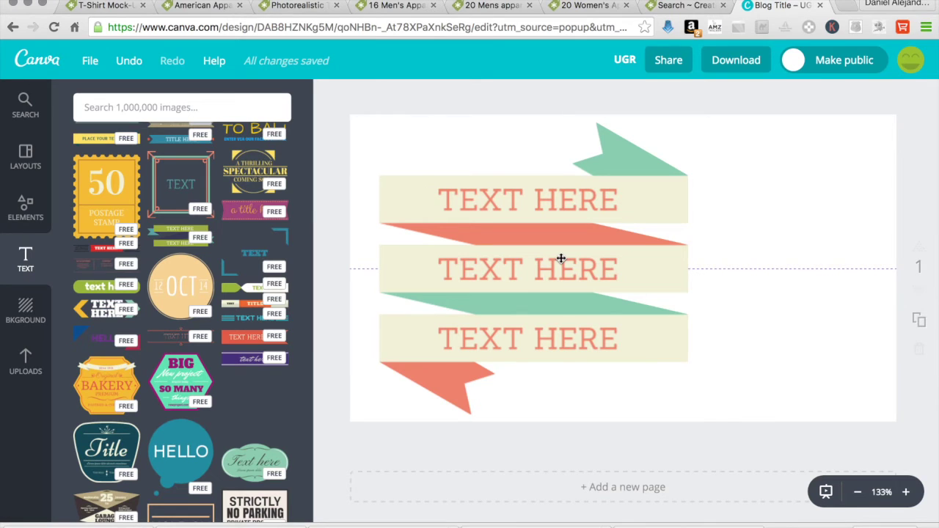
left_click_drag(560, 259, 560, 258)
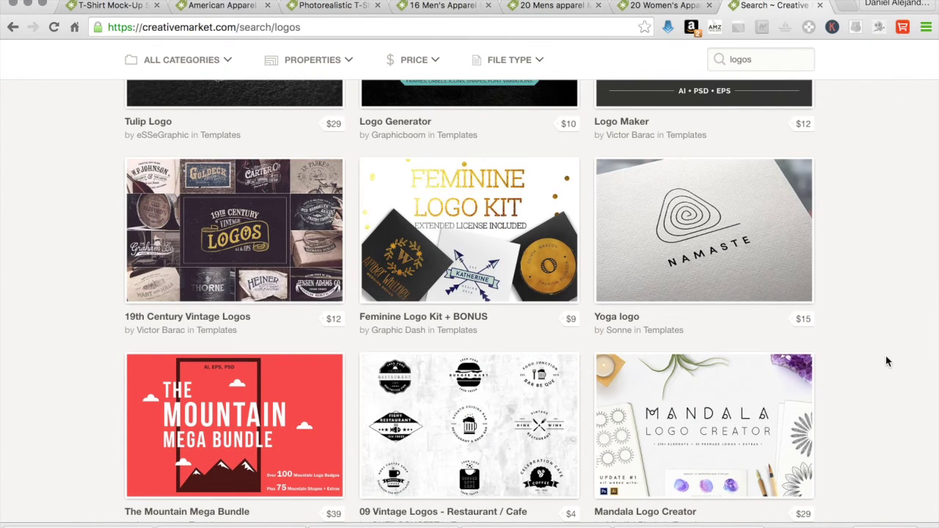
scroll(905, 344, "up", 10)
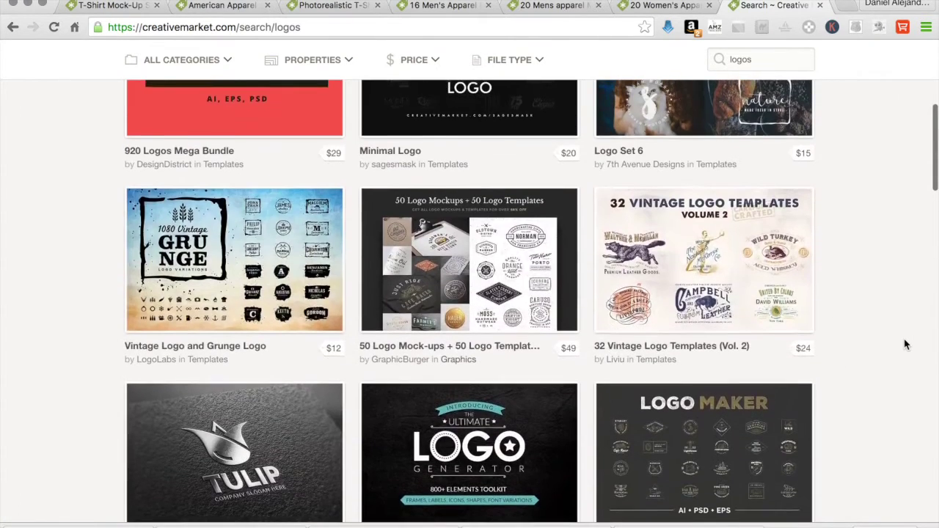
scroll(906, 344, "down", 10)
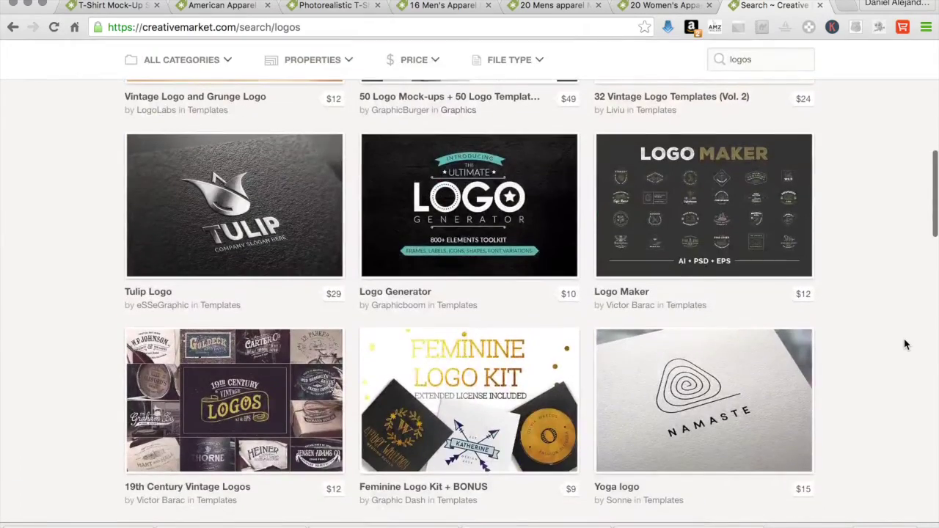
scroll(906, 345, "up", 10)
scroll(905, 345, "down", 5)
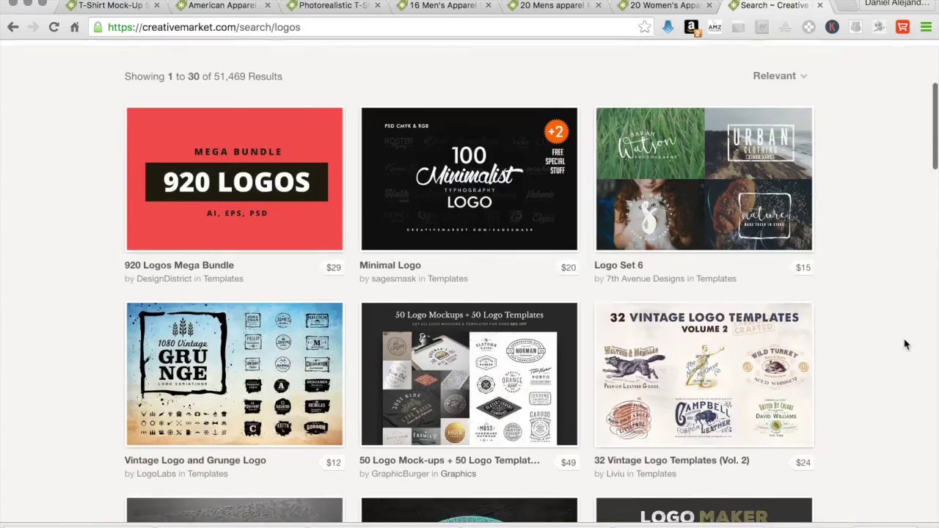
scroll(906, 344, "down", 4)
scroll(906, 345, "down", 6)
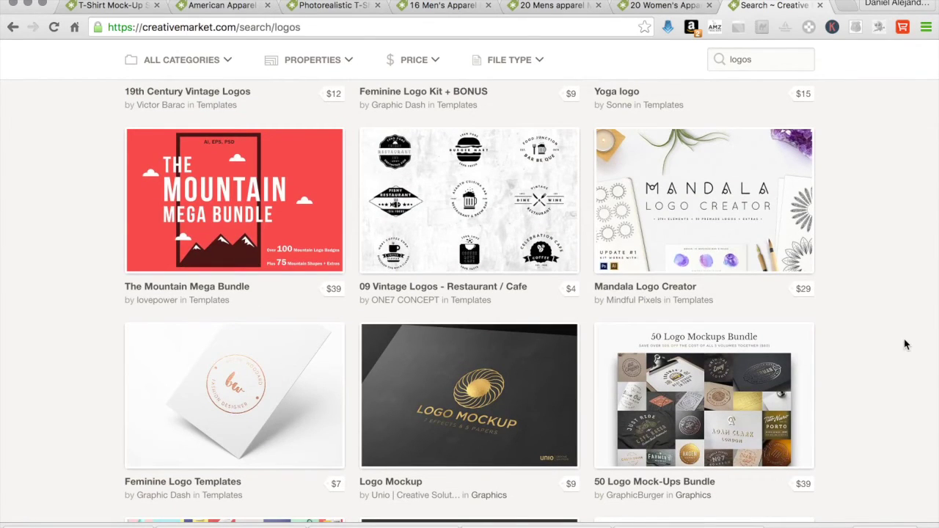
scroll(905, 345, "up", 7)
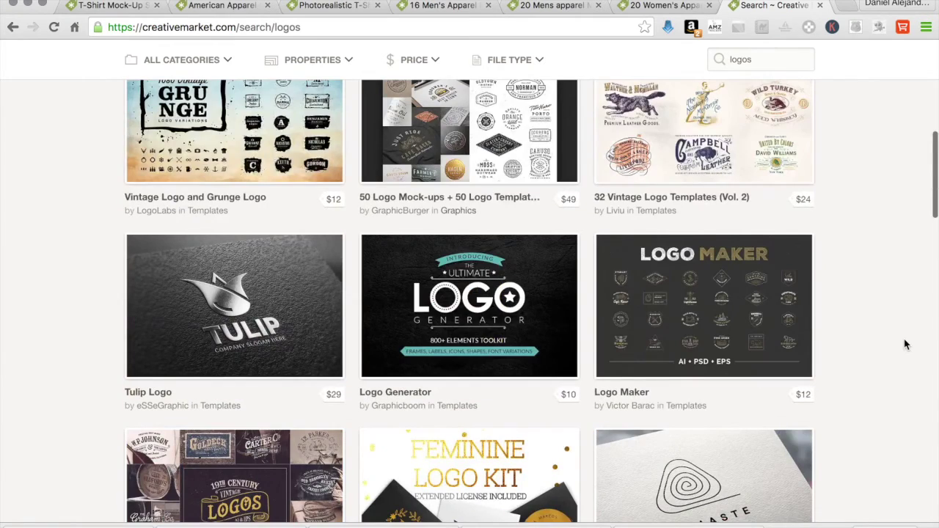
scroll(905, 345, "up", 7)
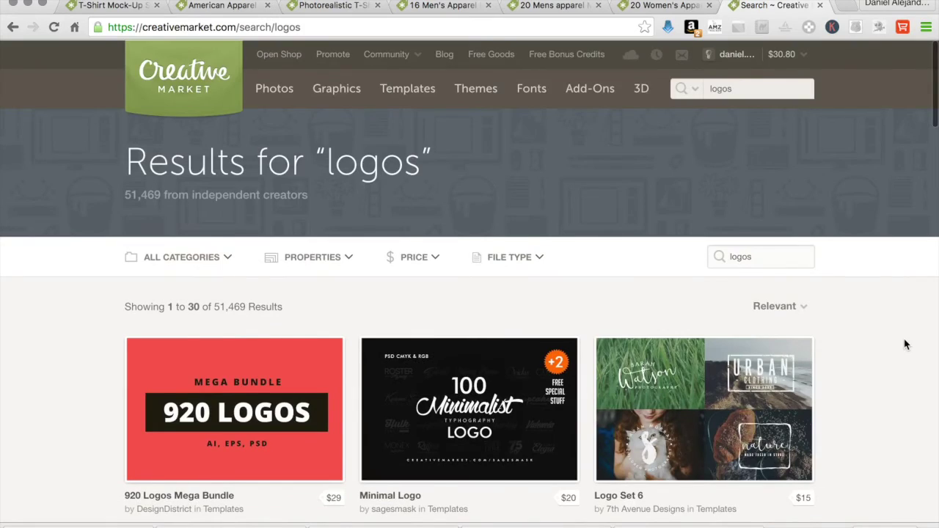
scroll(905, 345, "down", 7)
scroll(906, 345, "down", 4)
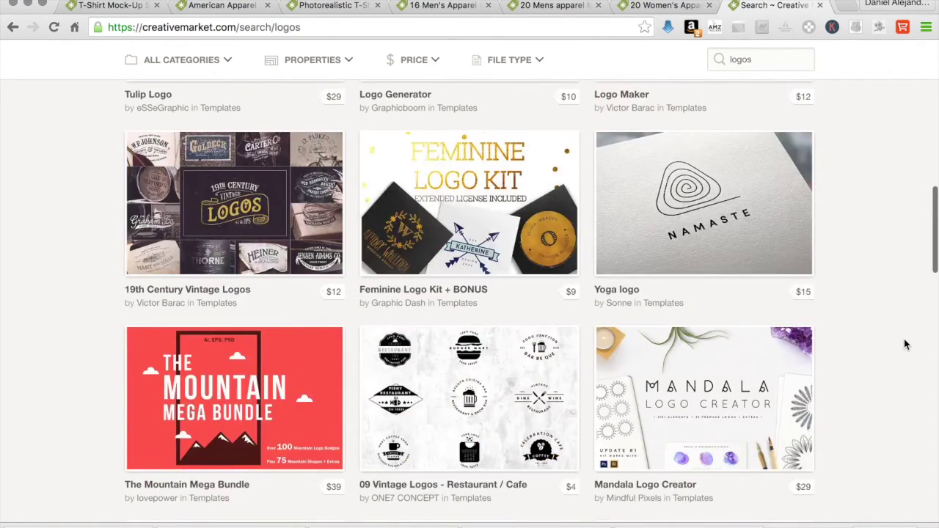
scroll(906, 344, "up", 4)
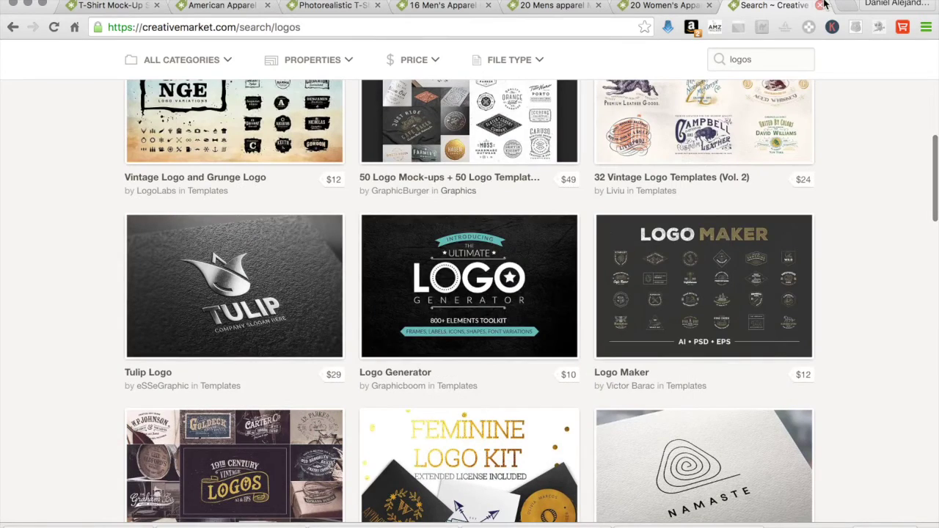
left_click(820, 5)
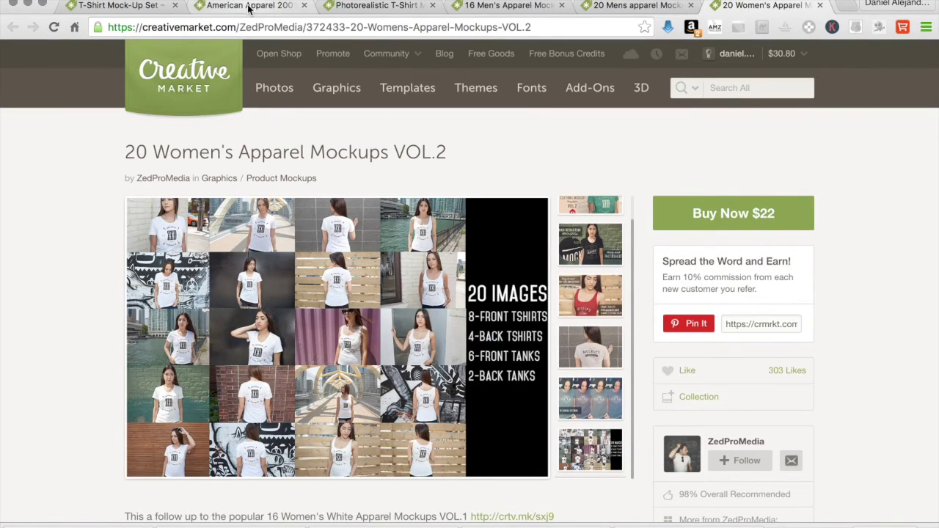
Look through the T-Shirt Mock-Up Set gallery: olive, grey/orange, black/navy and white grid previews
left_click(135, 6)
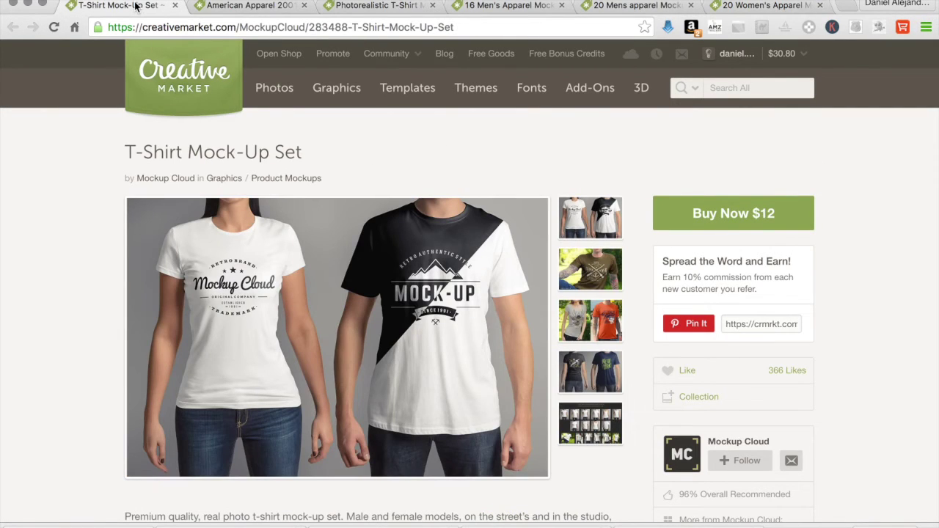
left_click(249, 6)
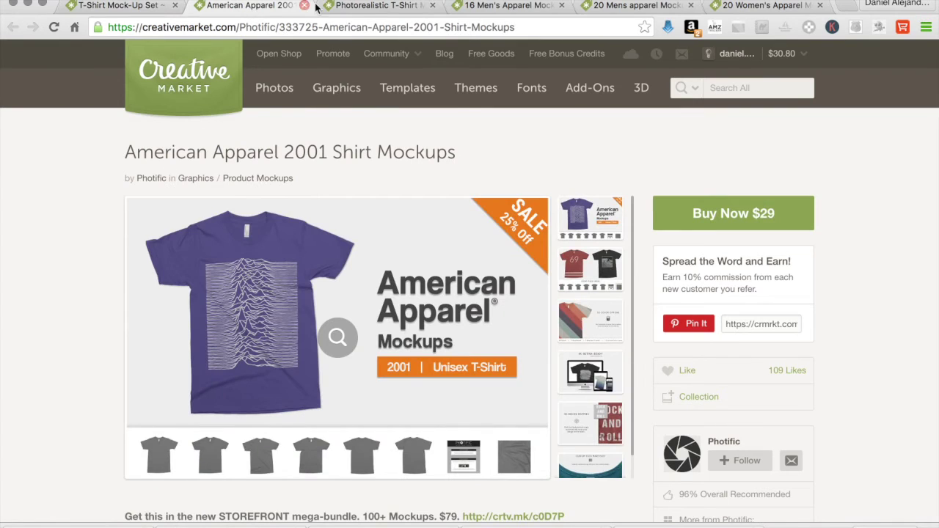
left_click(136, 6)
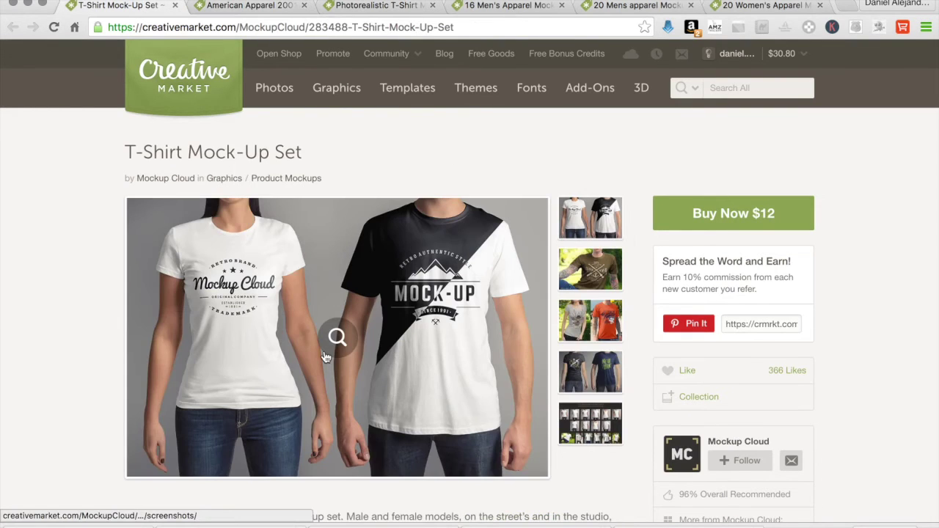
scroll(260, 383, "down", 2)
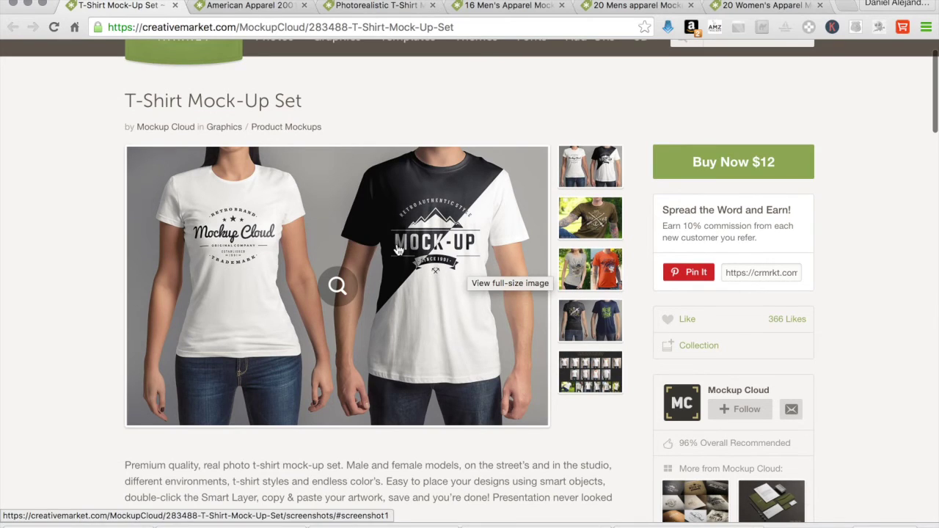
left_click(596, 225)
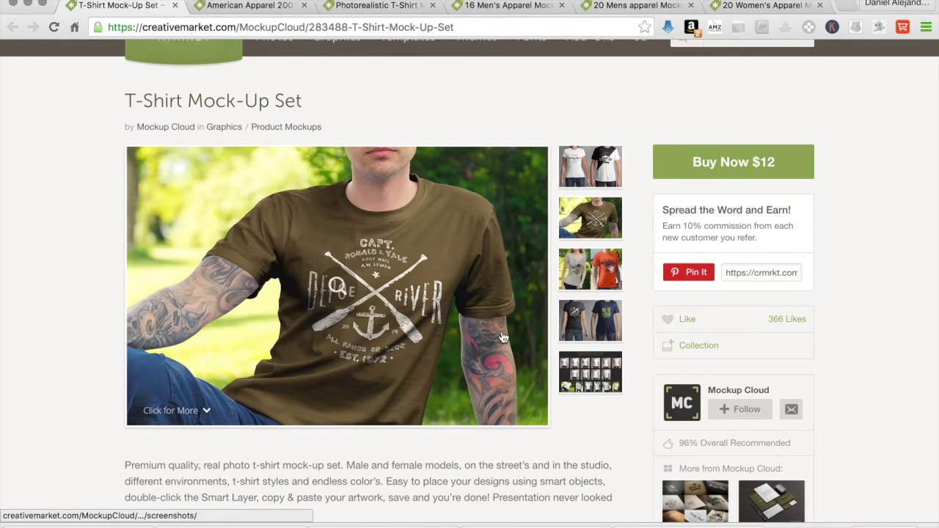
left_click(605, 270)
left_click(593, 321)
left_click(601, 367)
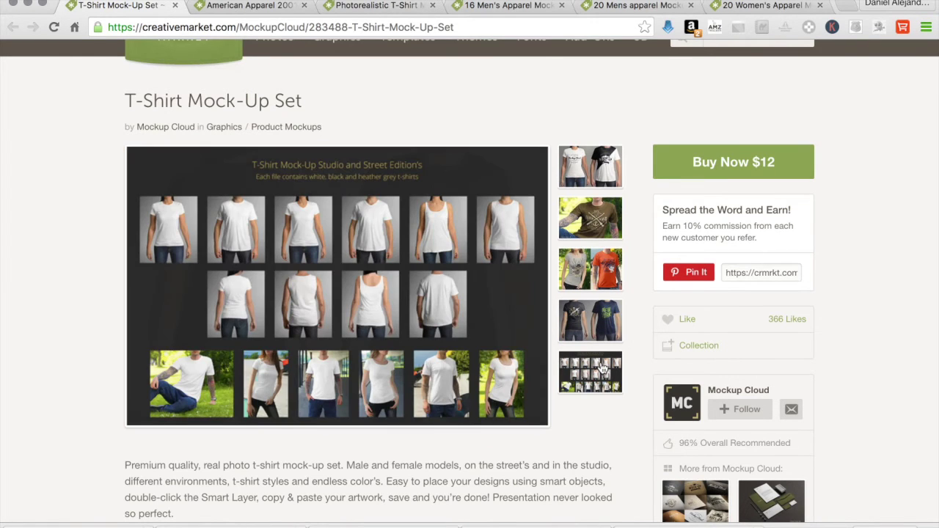
scroll(499, 357, "up", 1)
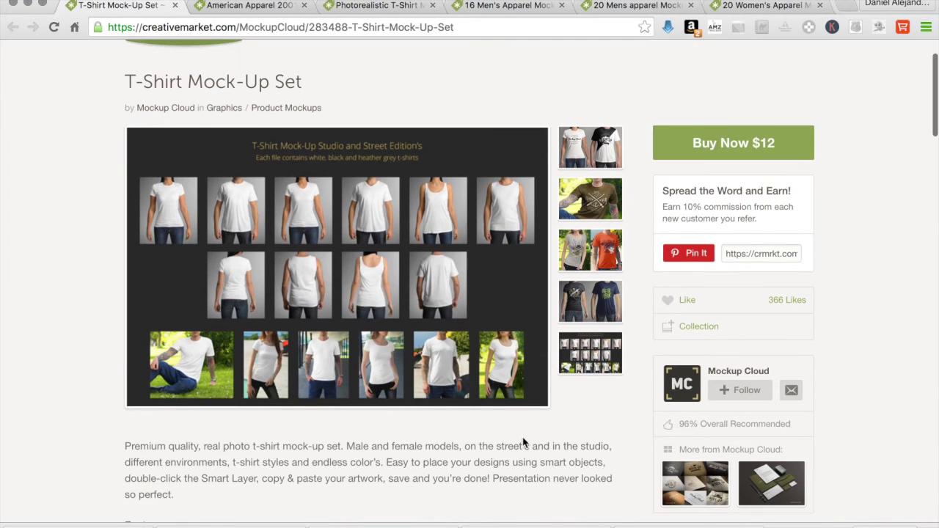
Check the American Apparel 2001 Shirt Mockups and Photorealistic T-Shirt Mockup 2 pages
left_click(252, 6)
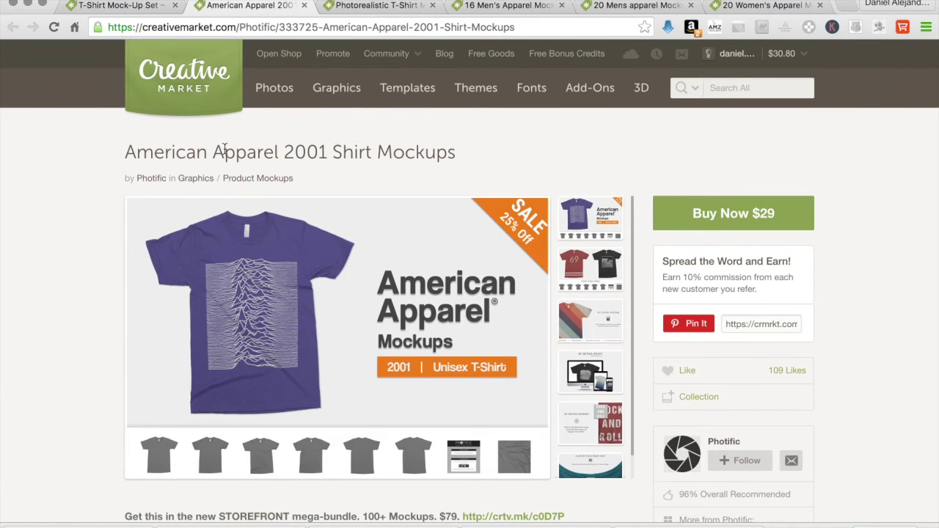
scroll(585, 438, "down", 1)
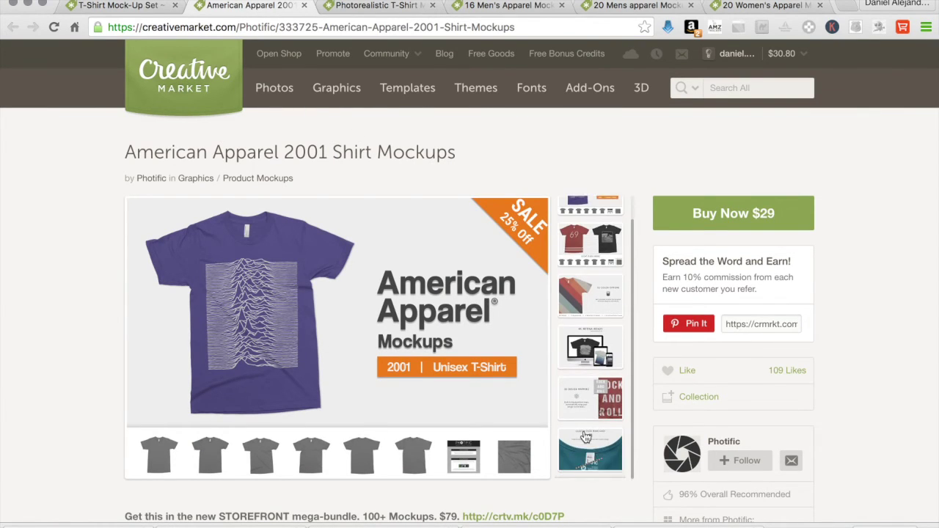
left_click(343, 6)
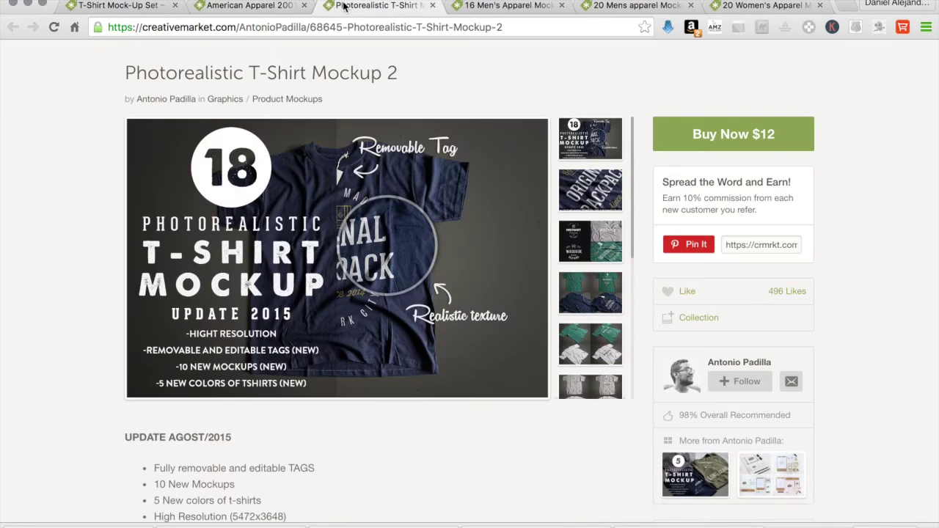
scroll(72, 392, "up", 2)
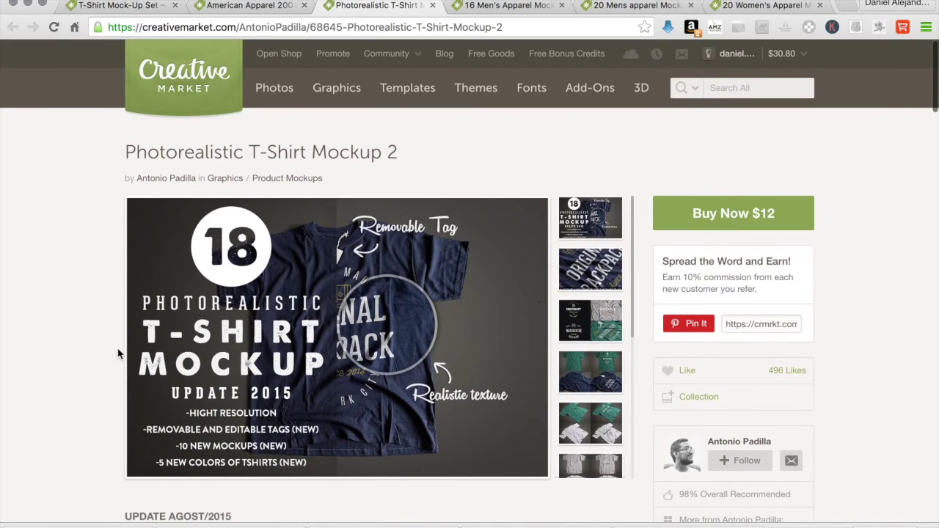
scroll(103, 412, "down", 2)
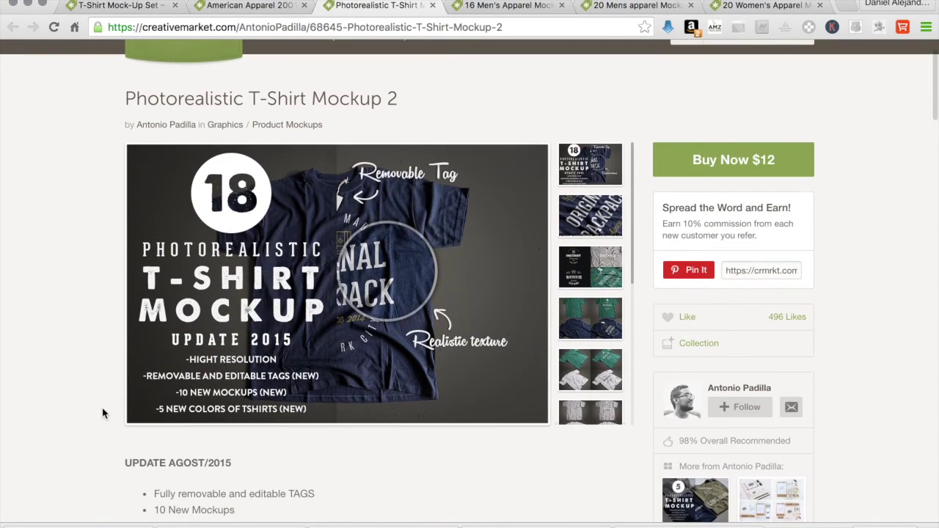
scroll(103, 413, "up", 2)
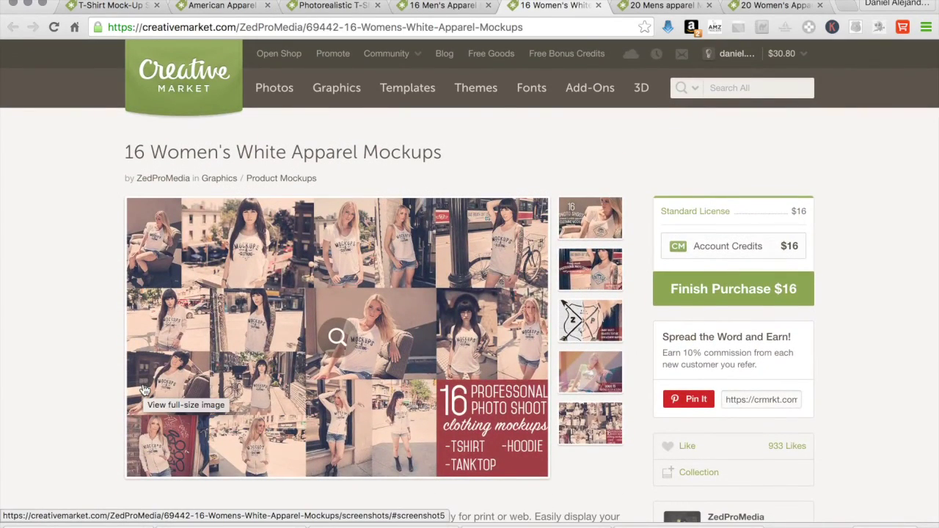
Review the features list, pay the $16 with account credits, and download the mockup pack
scroll(144, 389, "down", 1)
scroll(145, 389, "down", 10)
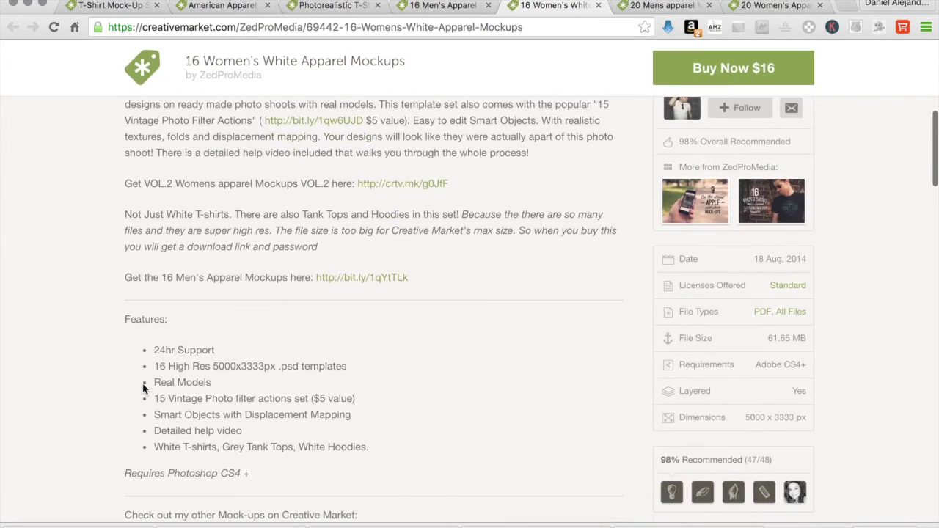
scroll(144, 389, "up", 10)
scroll(144, 389, "down", 11)
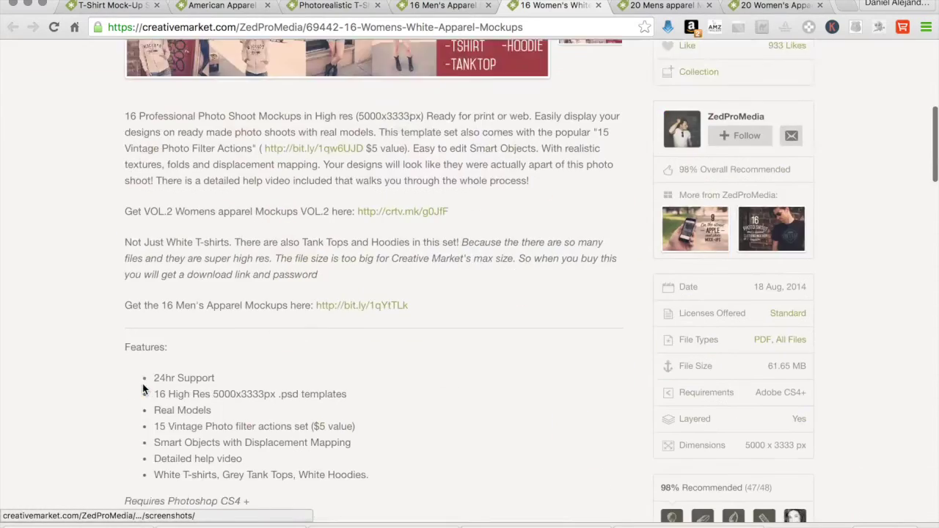
scroll(144, 389, "down", 2)
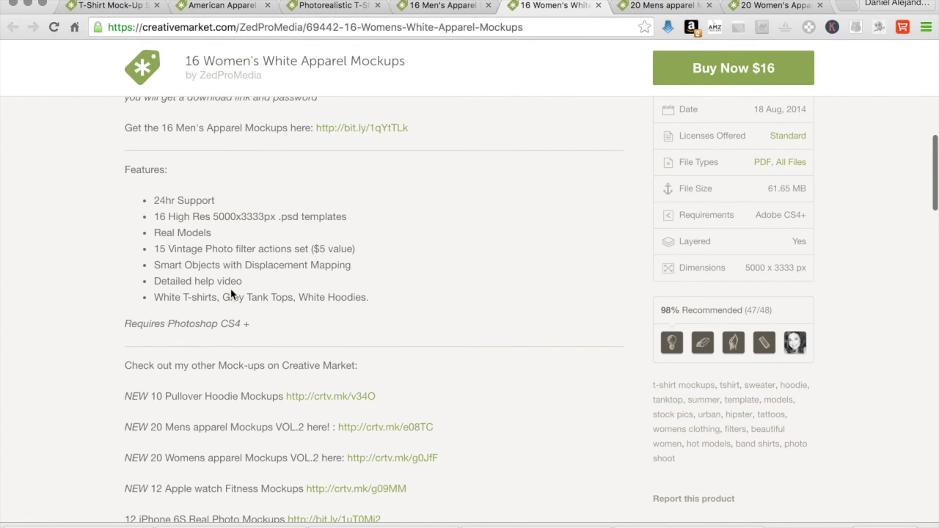
scroll(238, 309, "down", 3)
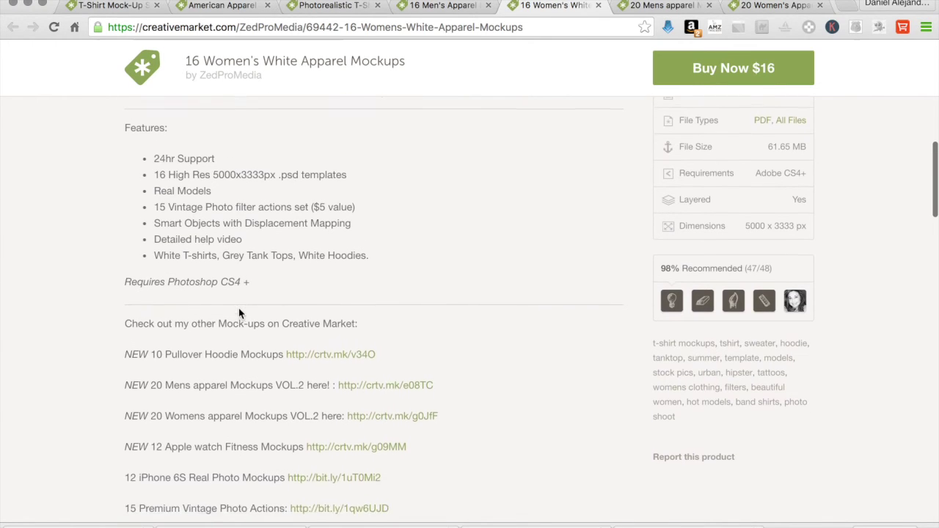
scroll(238, 309, "up", 10)
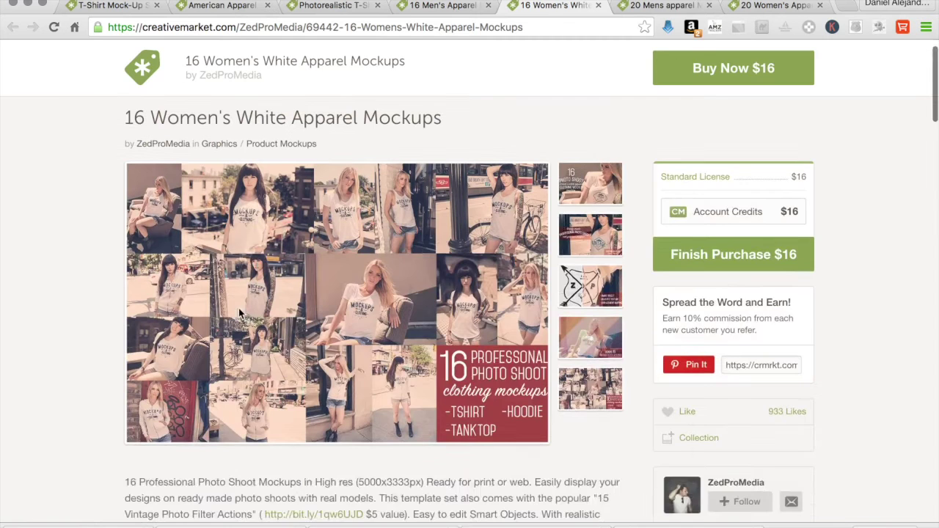
left_click(742, 289)
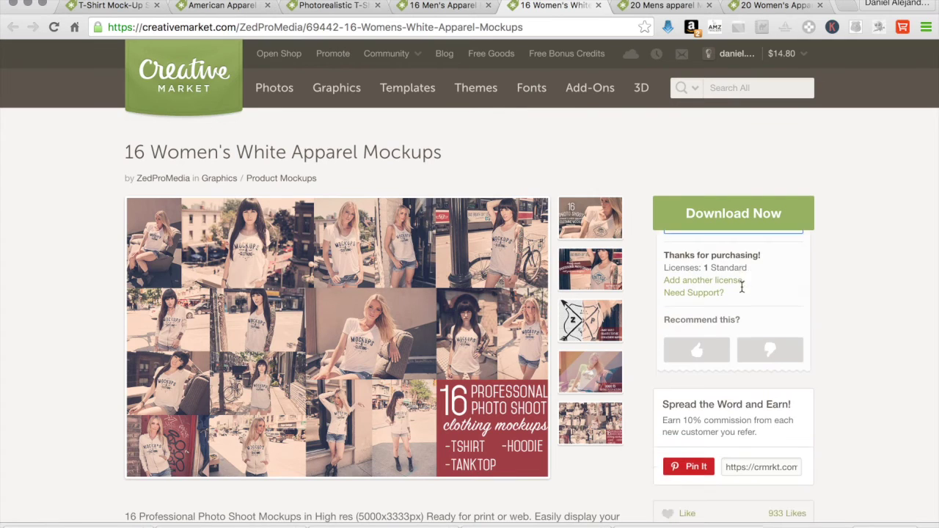
left_click(737, 214)
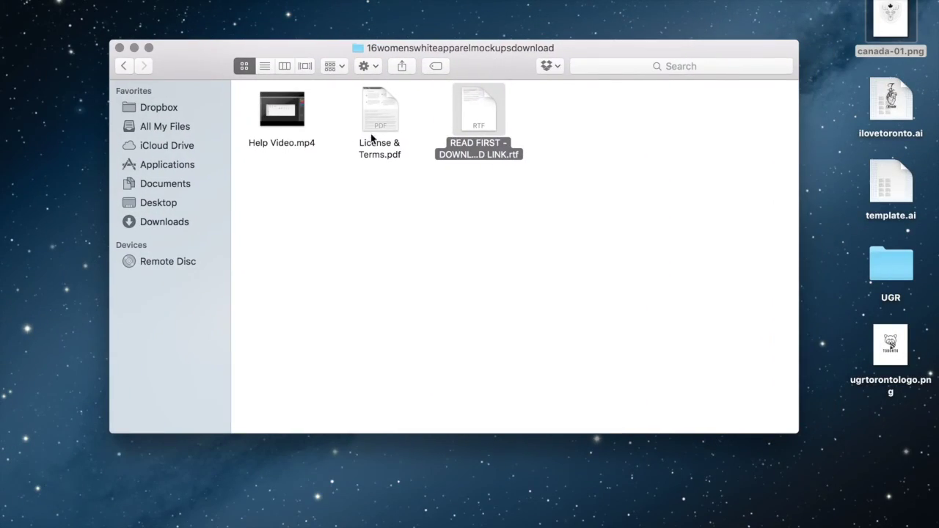
Read READ FIRST - DOWNLOAD LINK.rtf, check Downloads, close it, and select Help Video.mp4
double_click(486, 127)
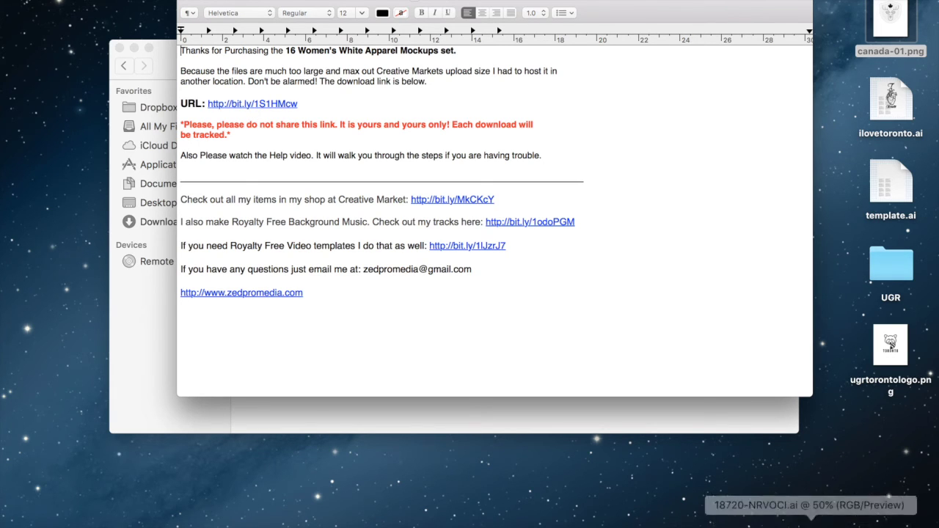
left_click(777, 519)
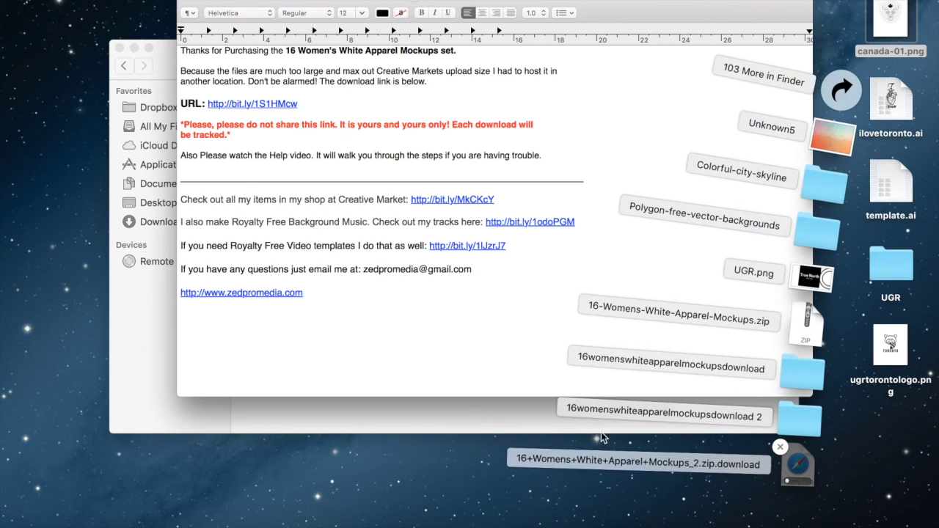
left_click(344, 112)
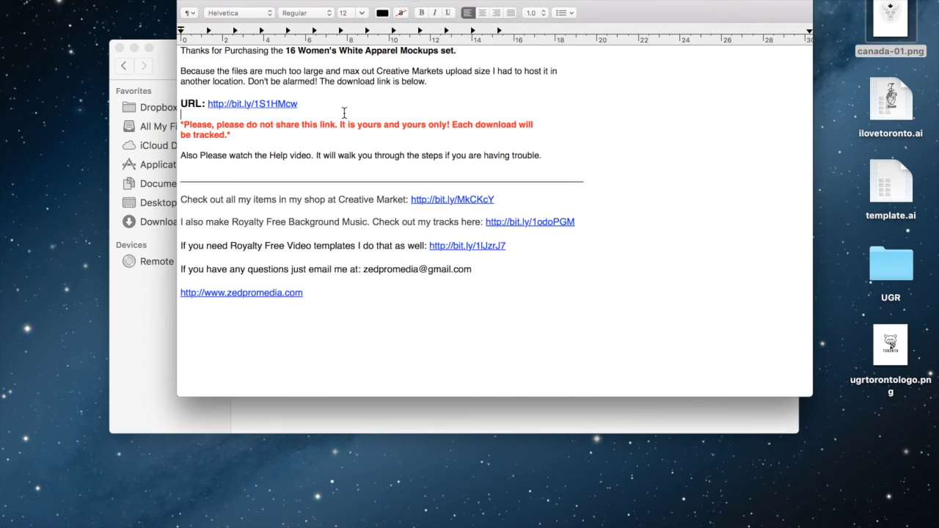
left_click(185, 2)
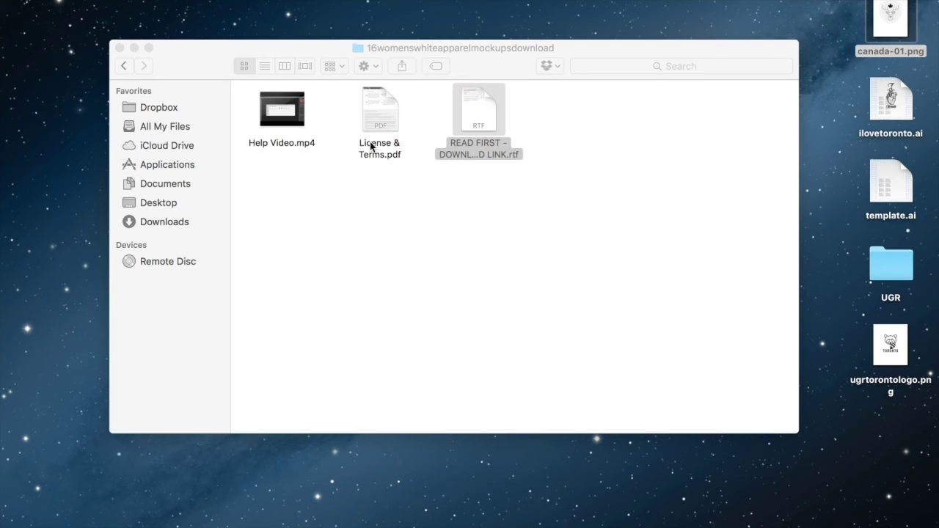
left_click(298, 117)
double_click(299, 117)
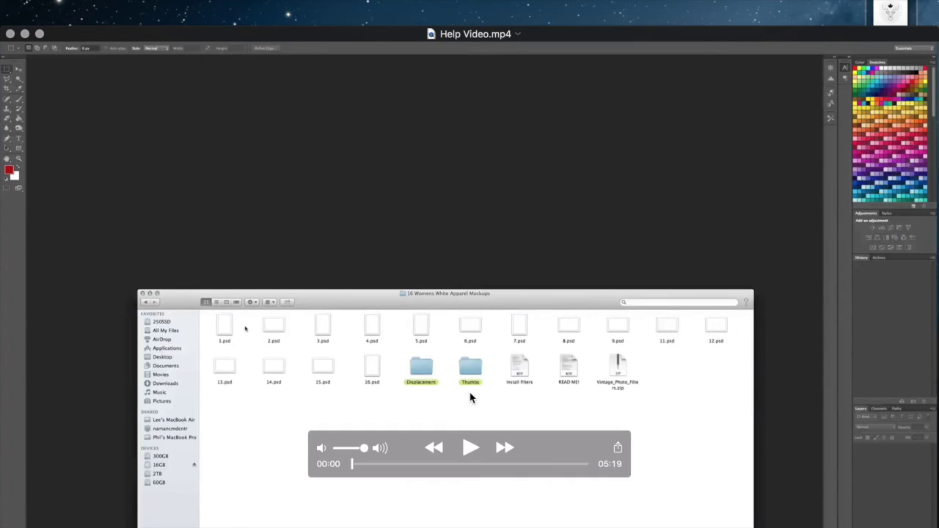
left_click(469, 448)
left_click_drag(576, 35, 557, 0)
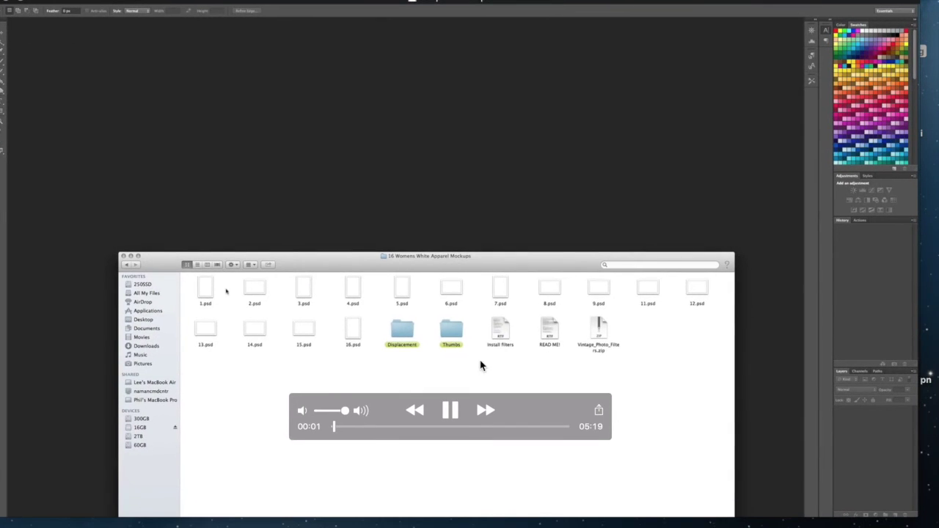
left_click(316, 411)
left_click_drag(354, 426, 386, 429)
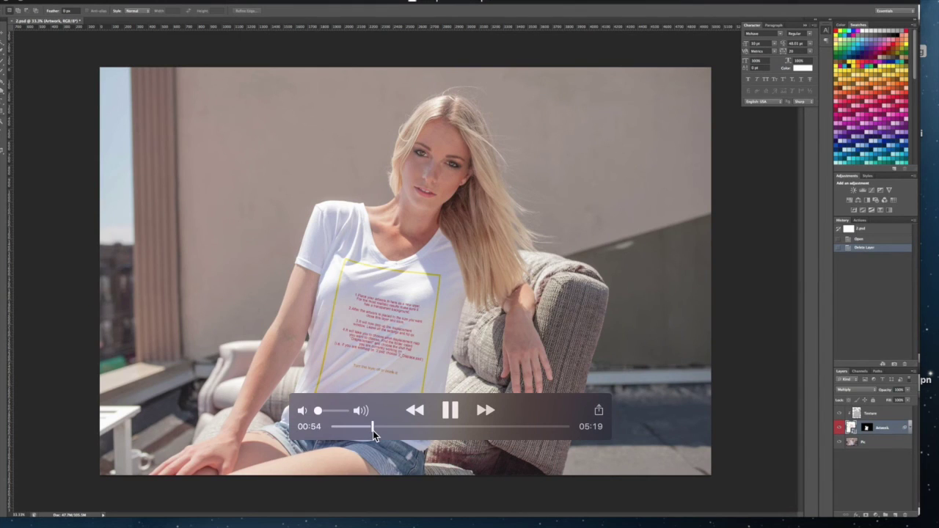
left_click_drag(373, 431, 432, 431)
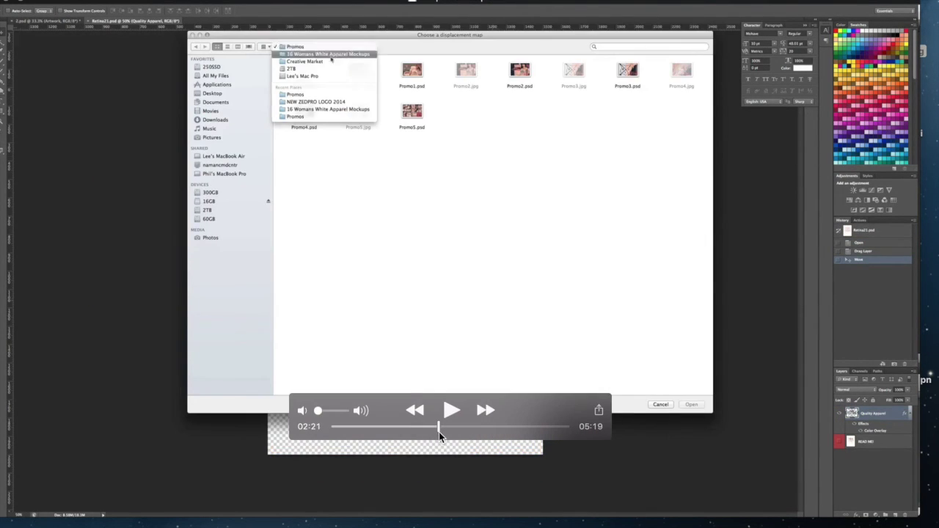
left_click_drag(439, 432, 569, 433)
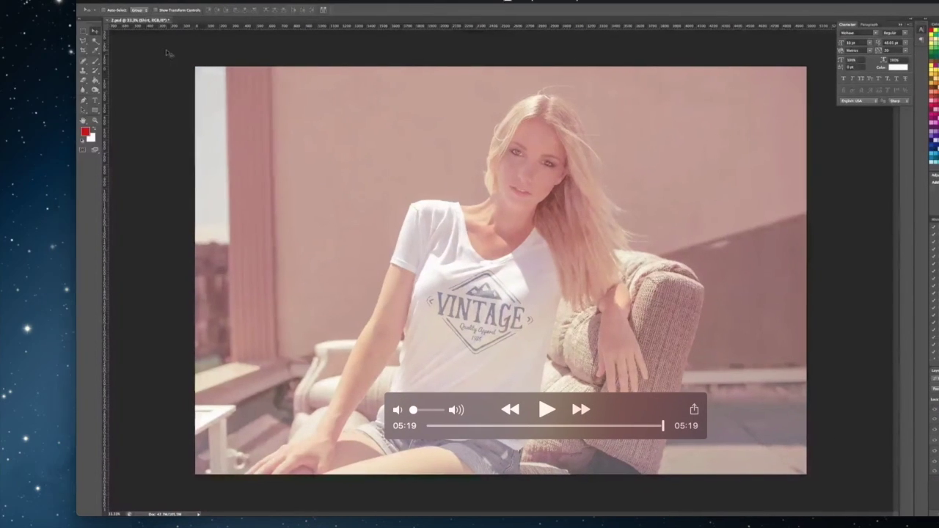
left_click(88, 8)
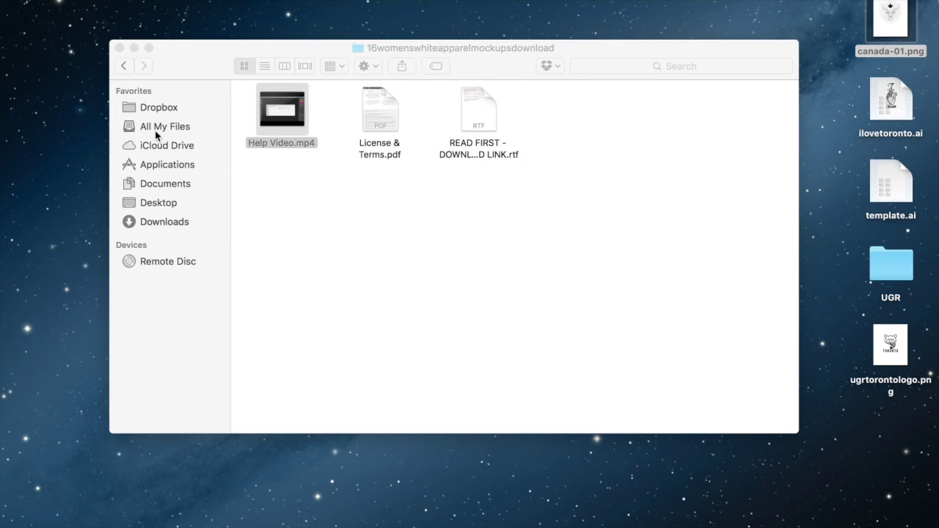